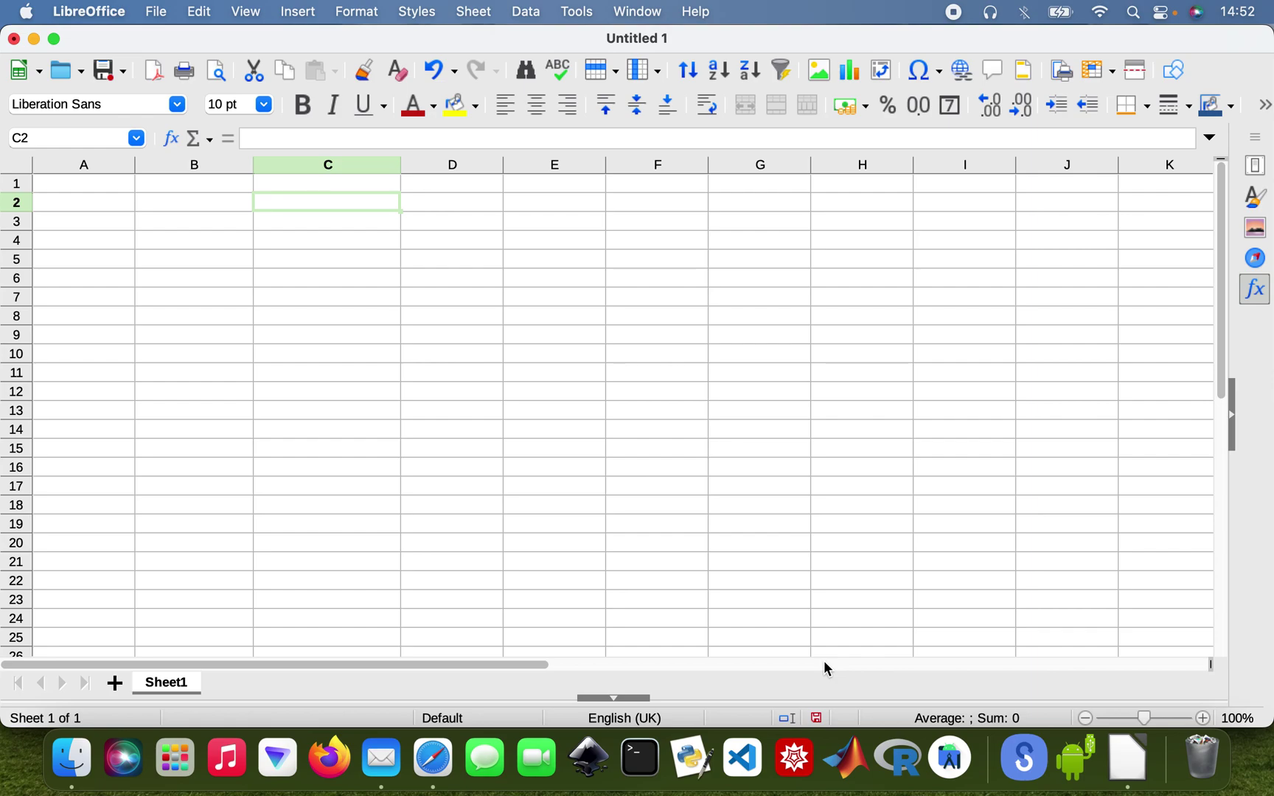
Step: Enter the headings Years, Simple Interest and Compound Interest in A1:C1
left_click(109, 185)
type("Y")
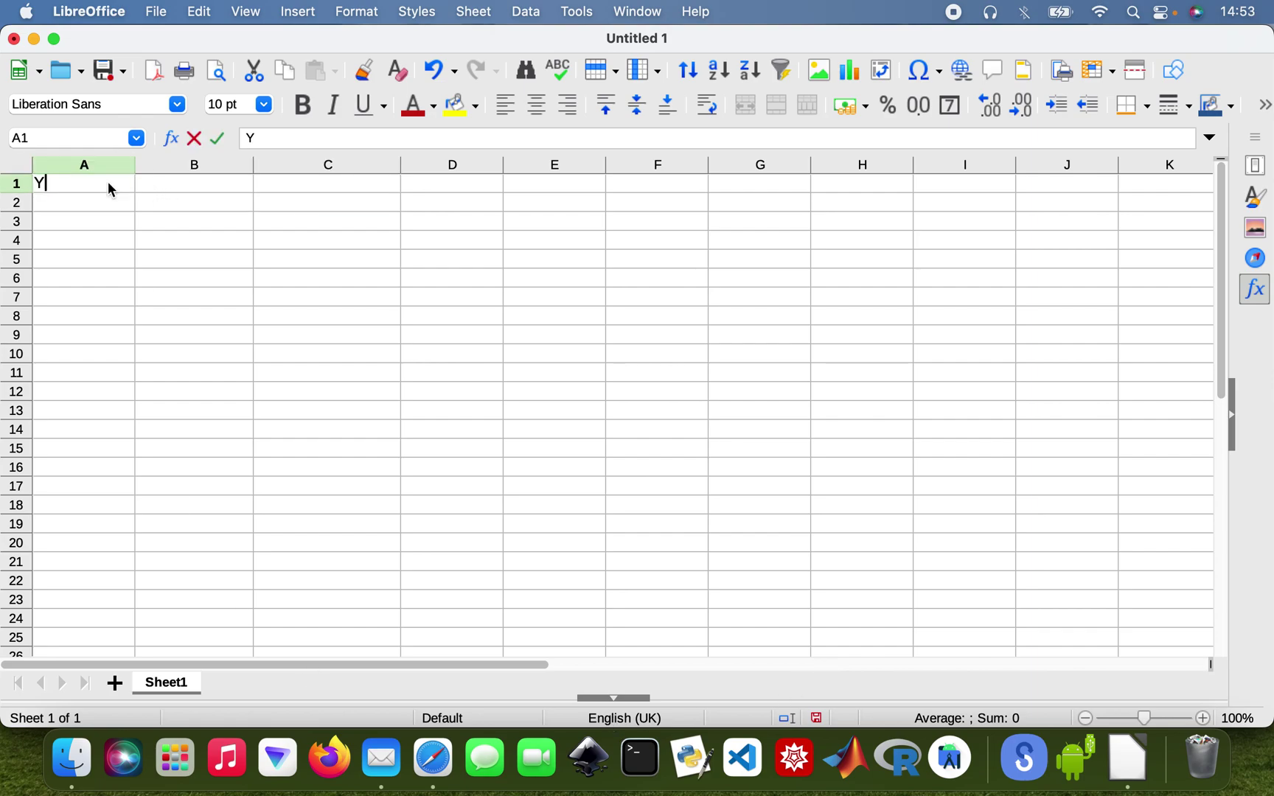
type("ears")
key("Tab")
type("Si")
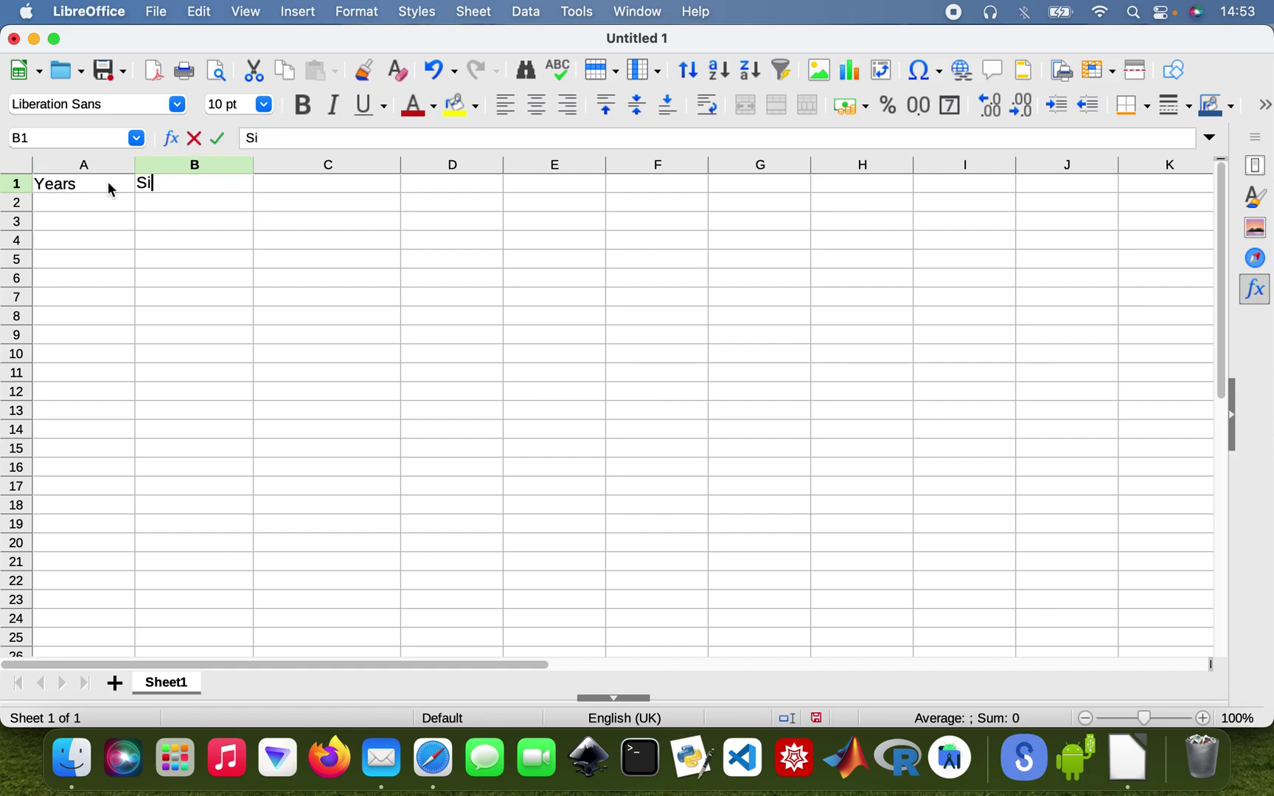
type("mple Inte")
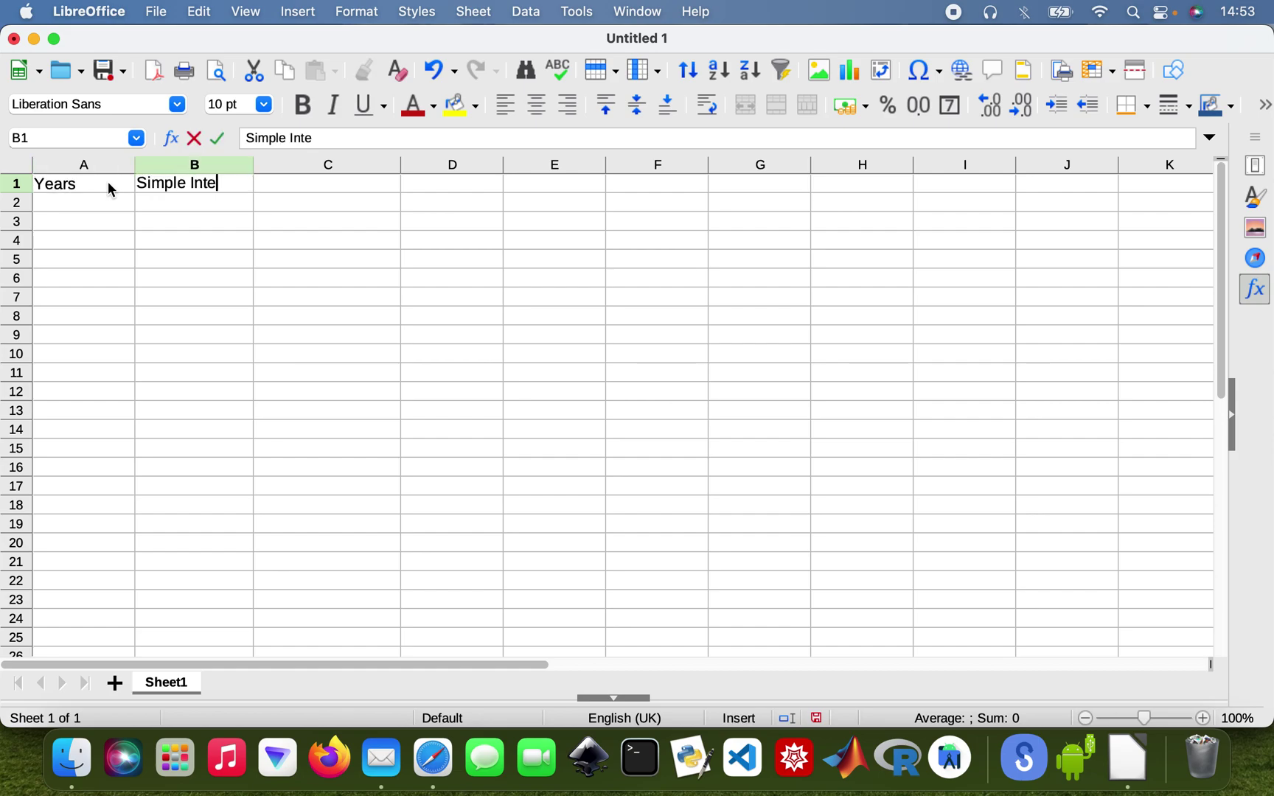
type("rest")
key("Tab")
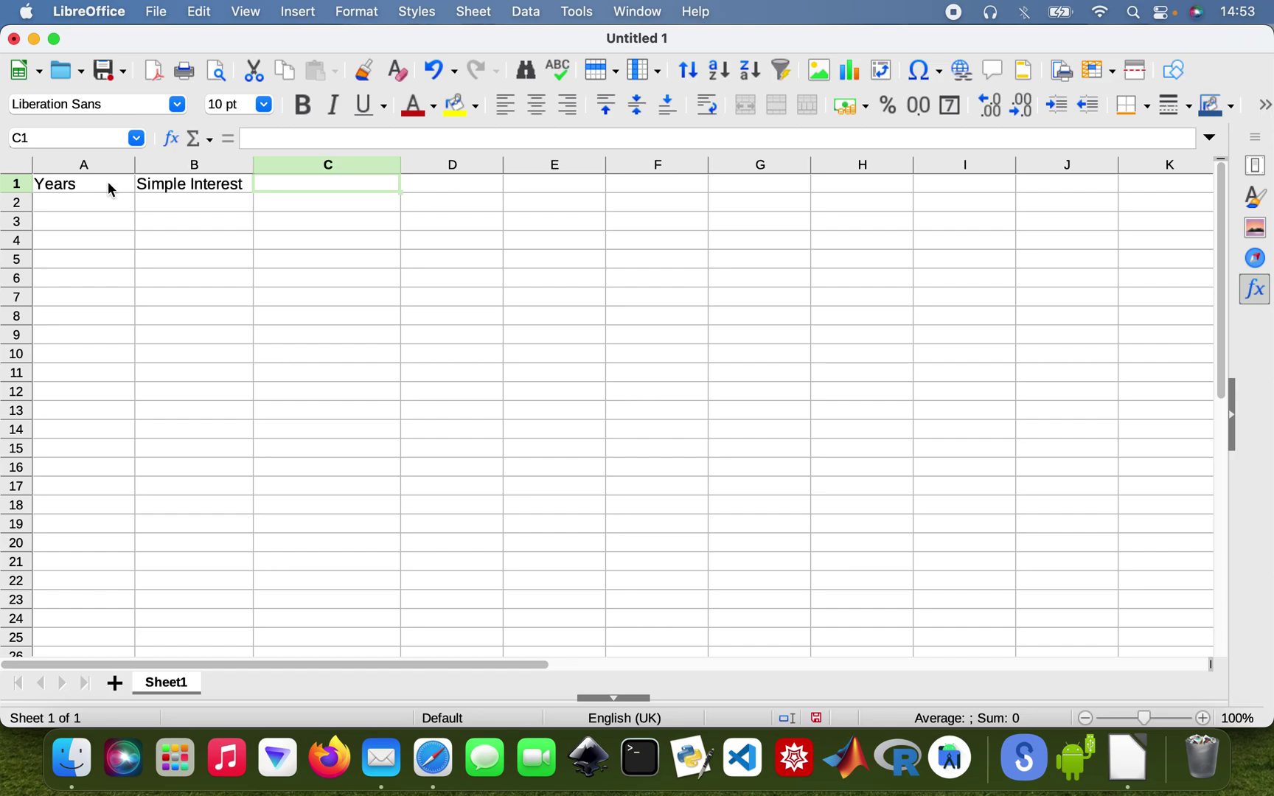
type("Compun")
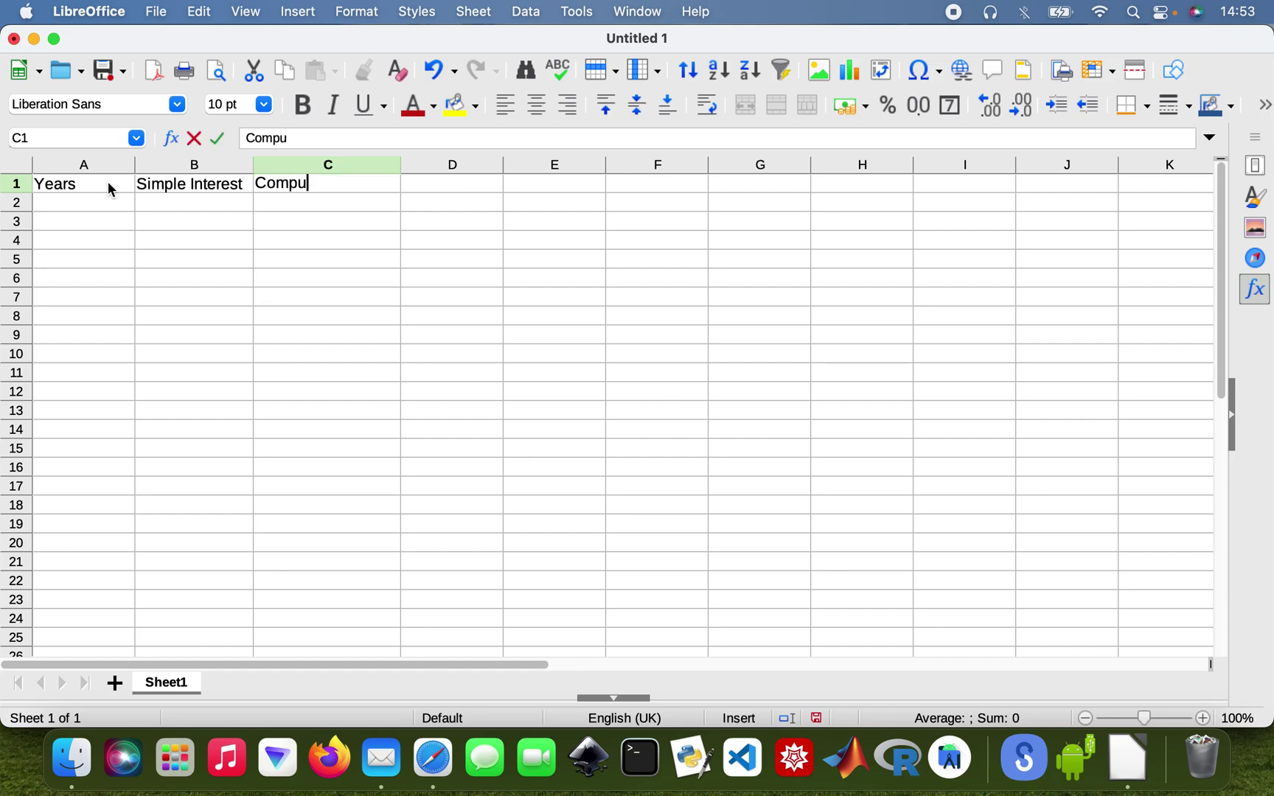
key("BackSpace")
key("BackSpace")
type("ound Interest")
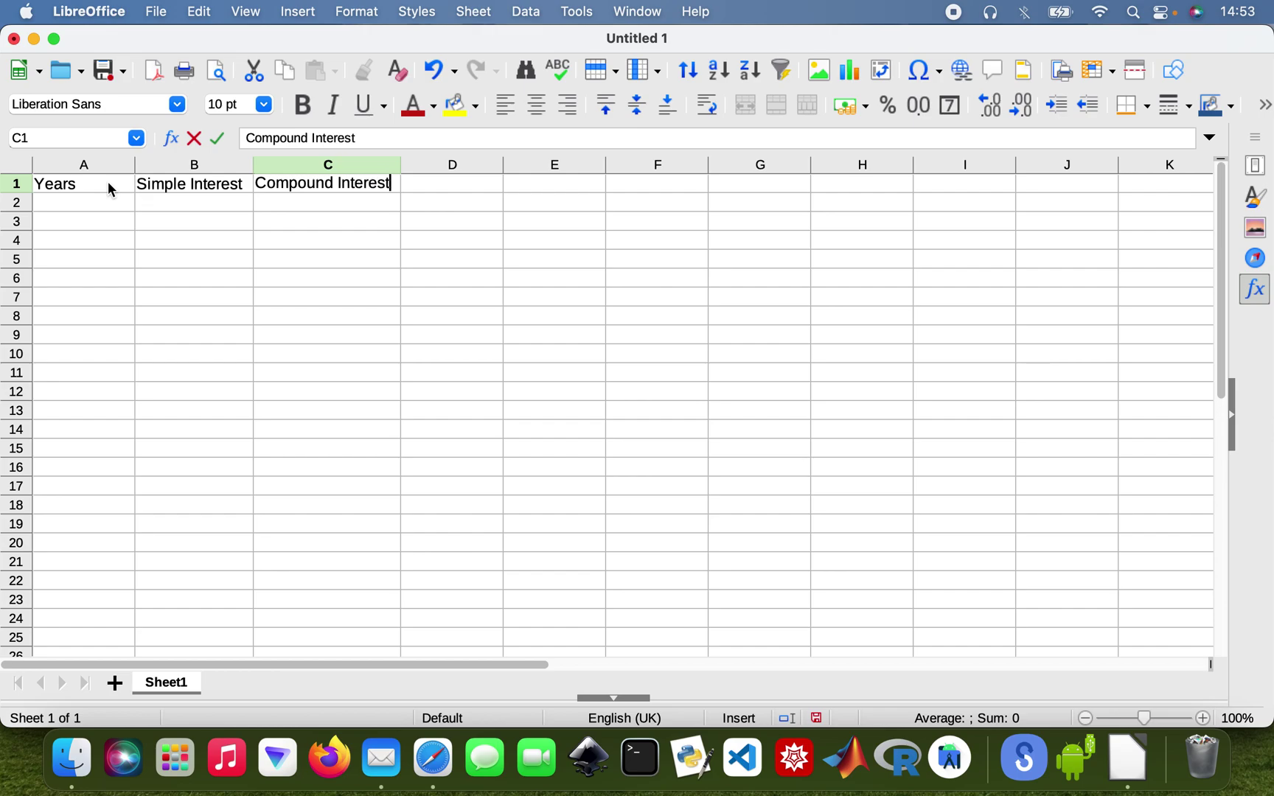
Step: Enter the £5000 principal in cell B2
left_click(148, 200)
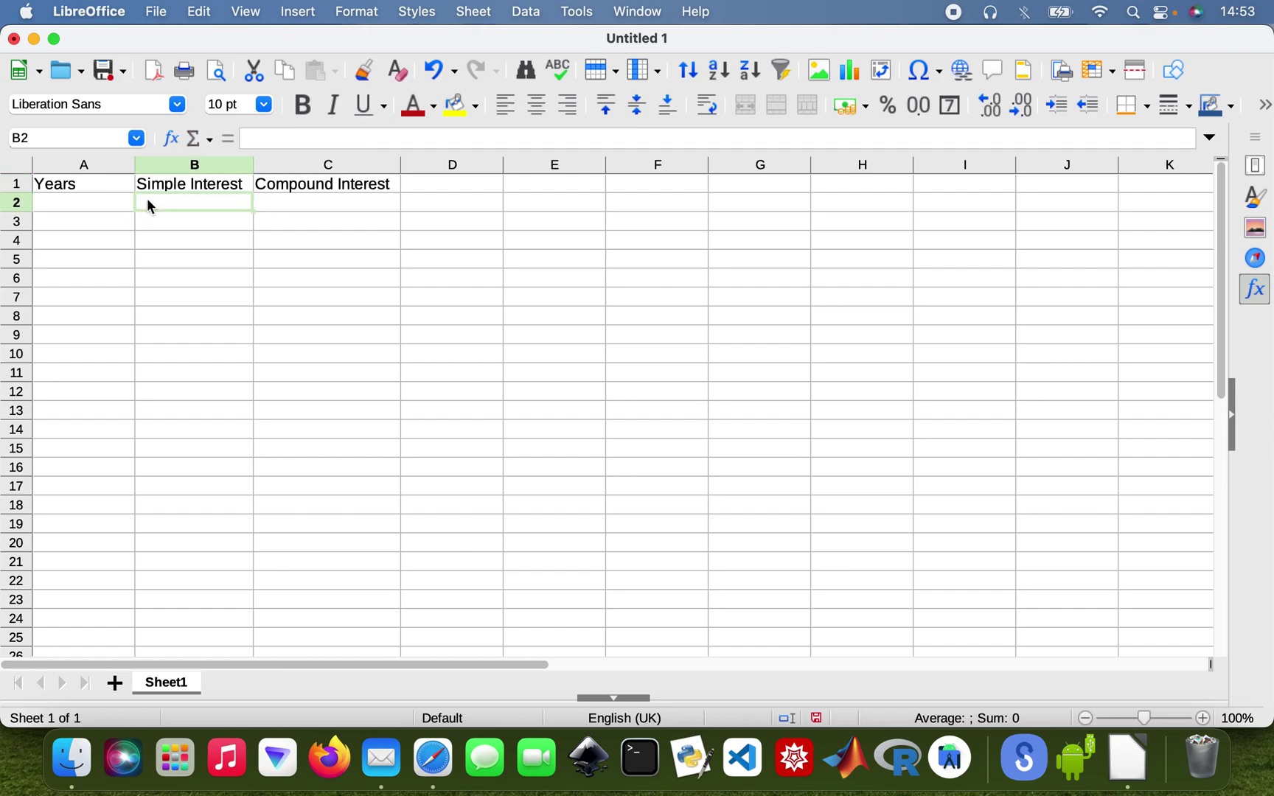
type("£5000")
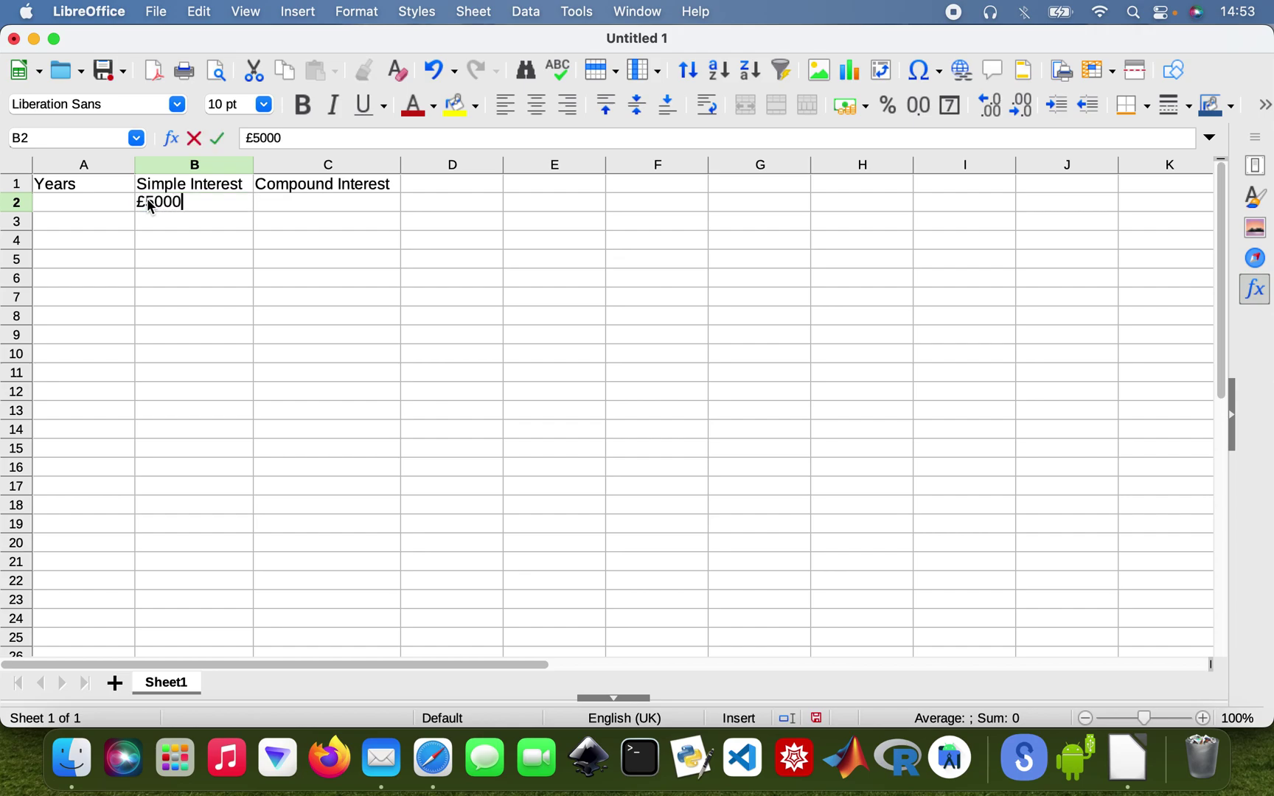
key("Return")
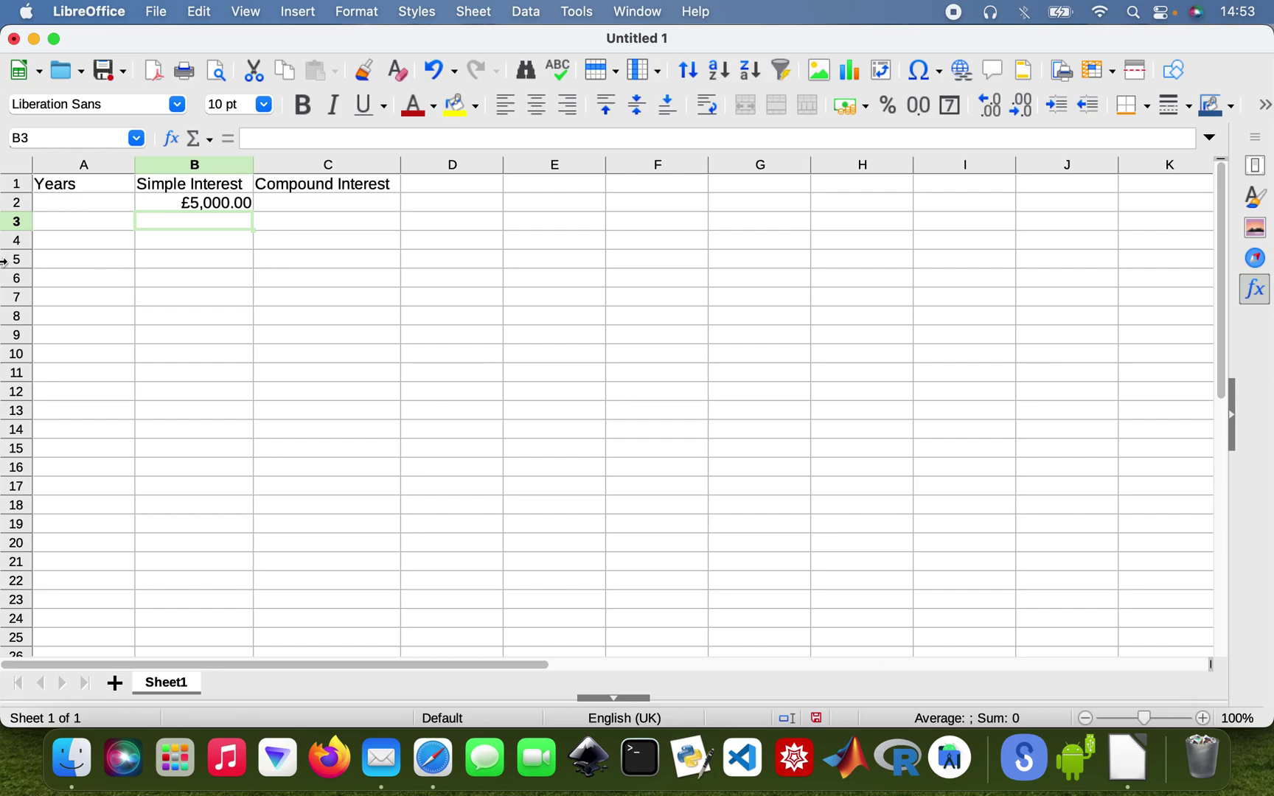
Step: Fill column A with years 1 to 15 in A3:A17
left_click(97, 224)
type("1")
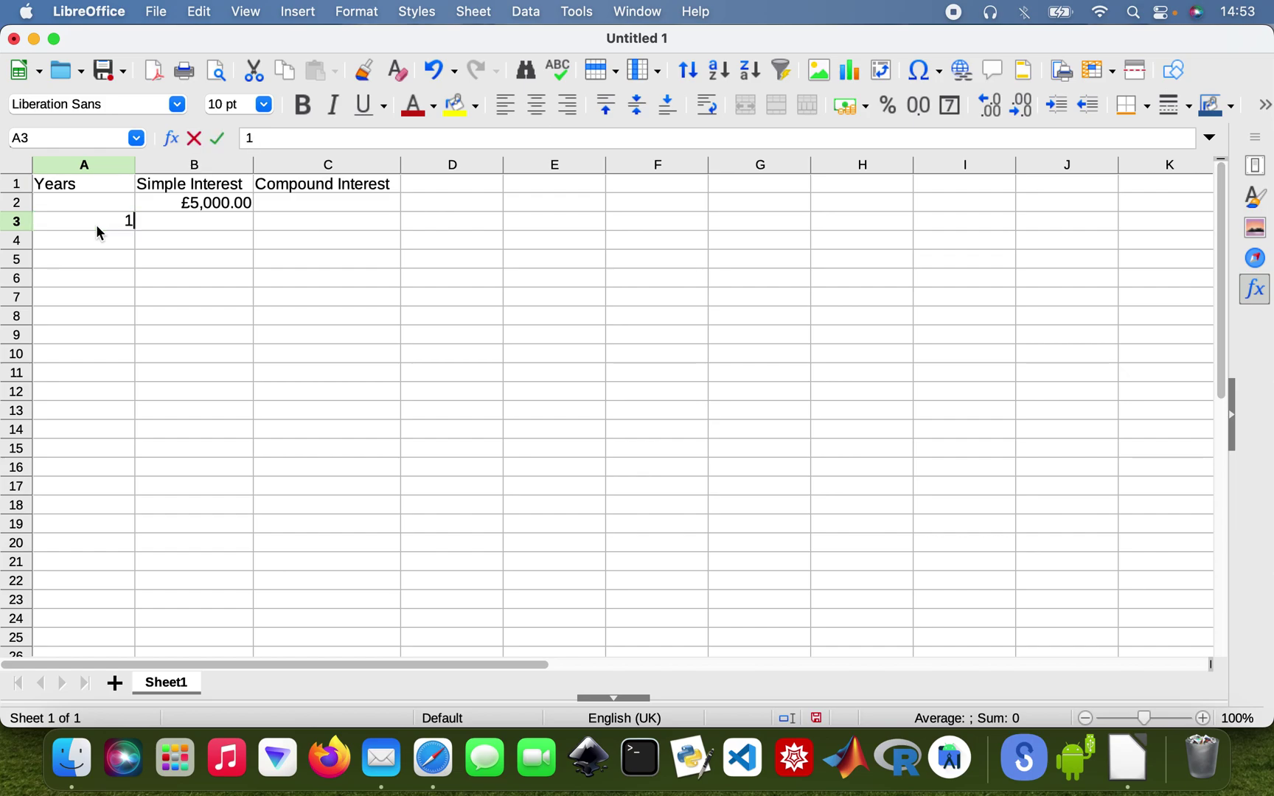
key("Return")
left_click(125, 220)
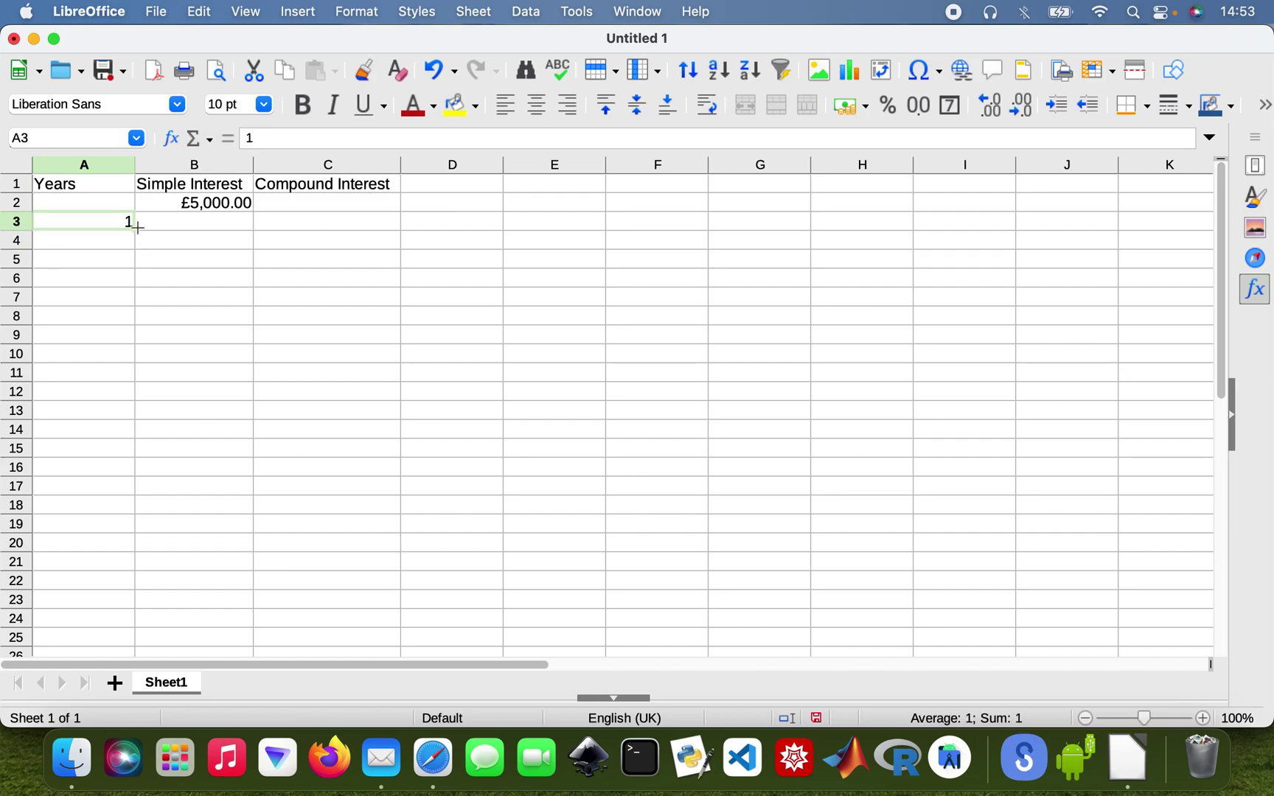
left_click_drag(135, 229, 128, 498)
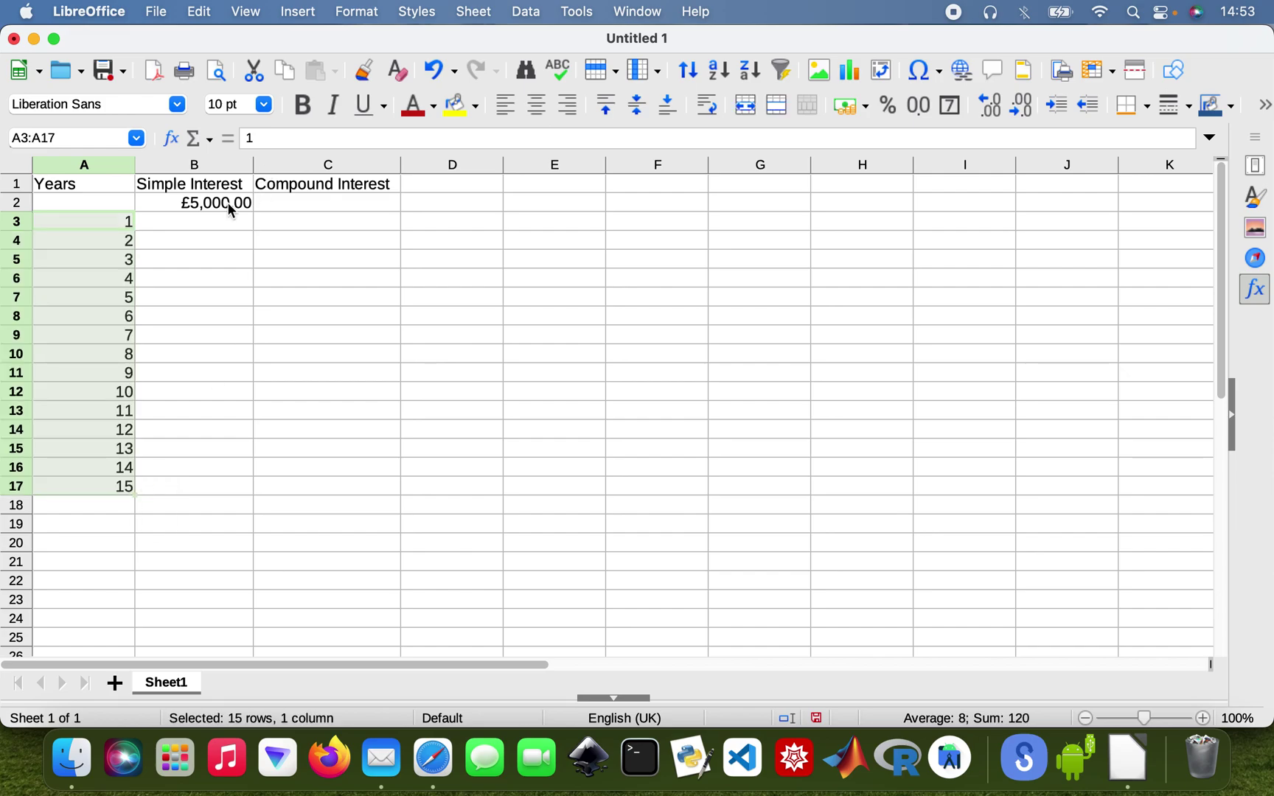
left_click(219, 219)
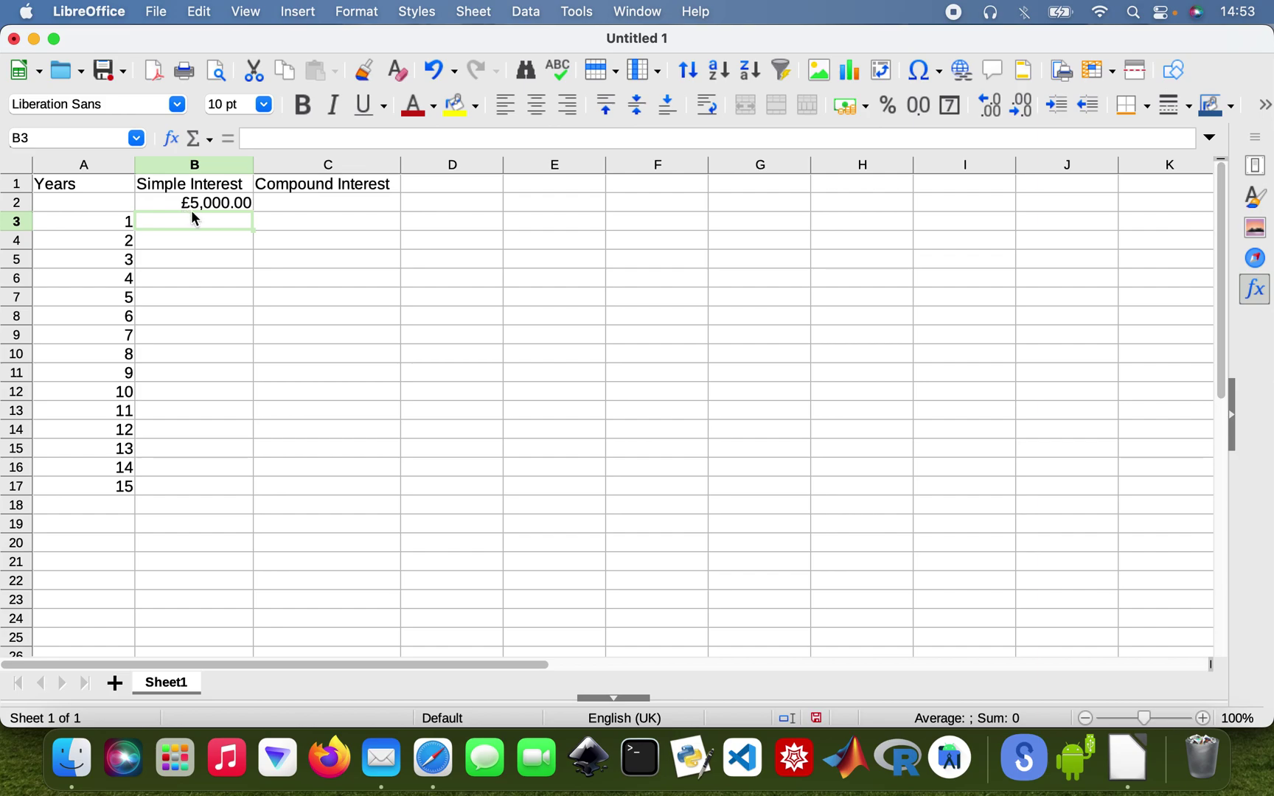
Step: Enter =$B$2*(1 +A3*0.1) in B3 and fill it down to B17, reaching £12,500
type("=")
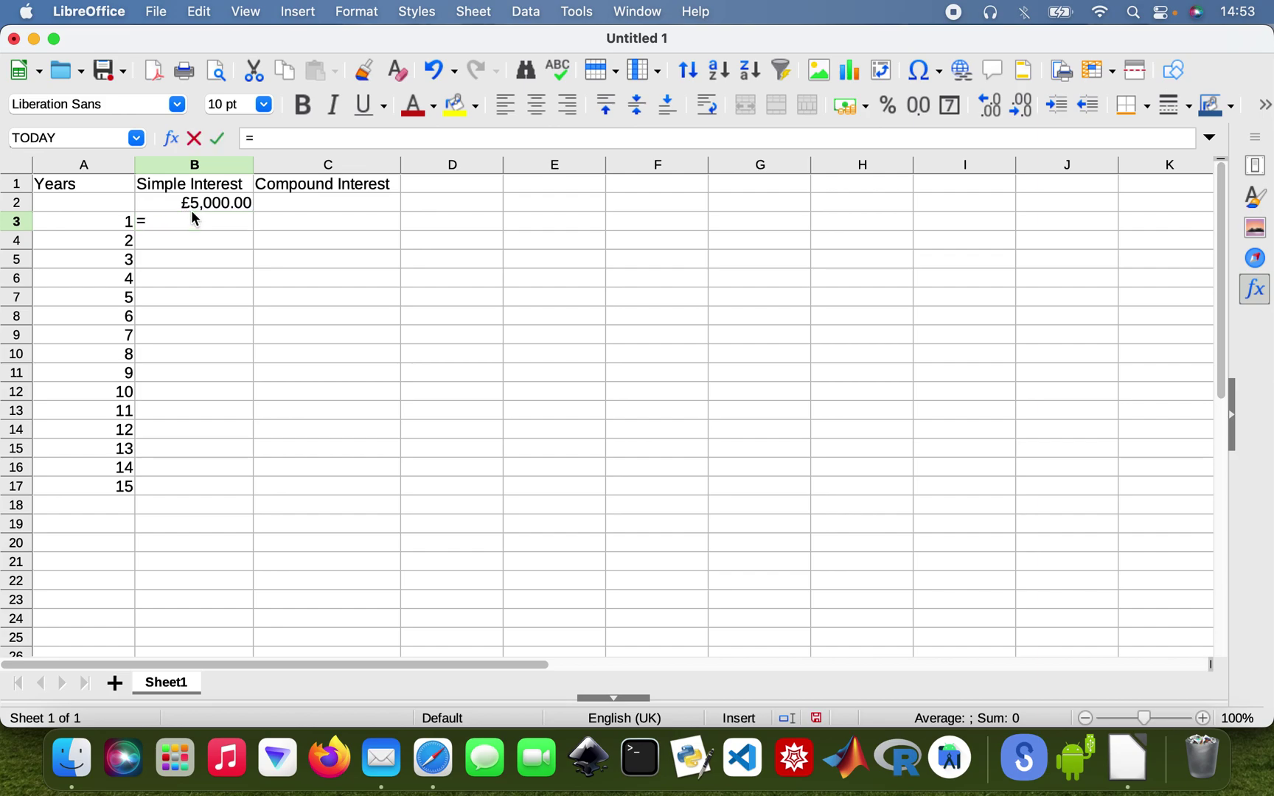
left_click(225, 205)
left_click(154, 225)
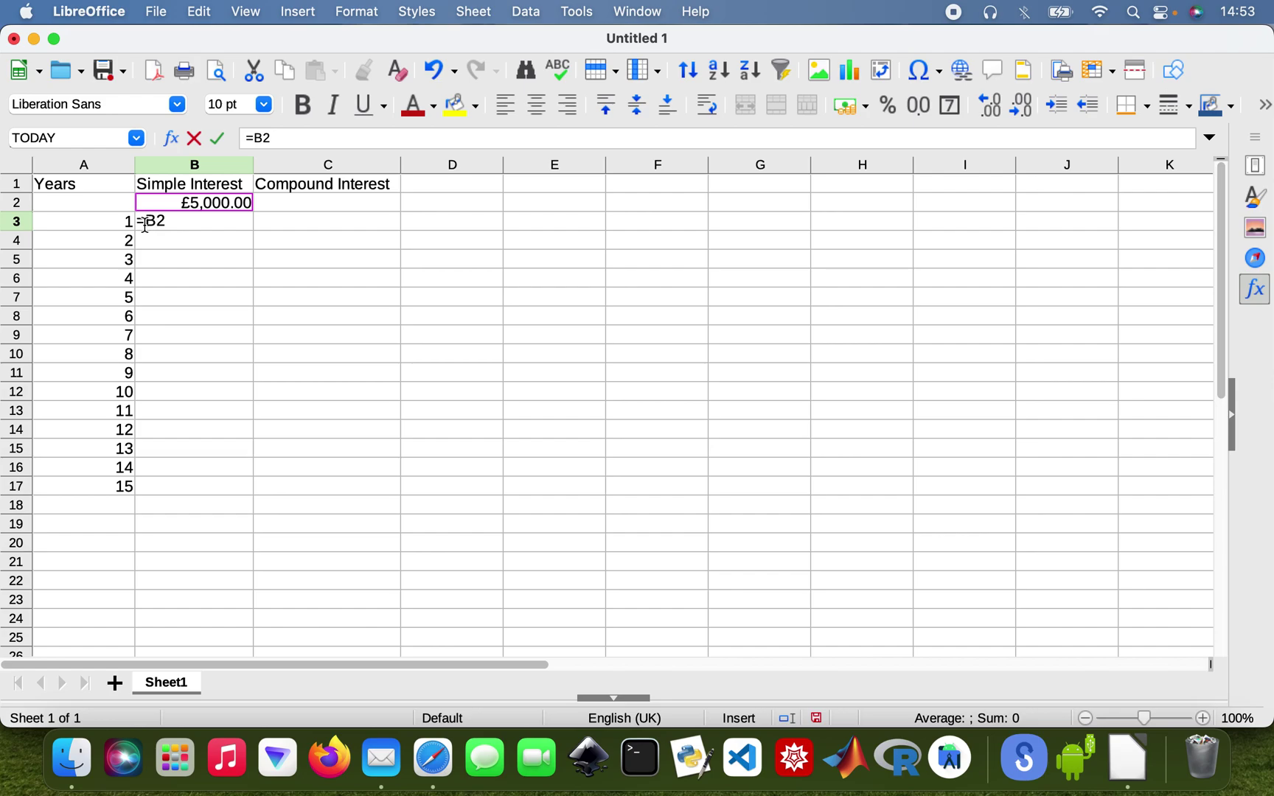
type("$")
left_click(167, 220)
type("$2*(1 ")
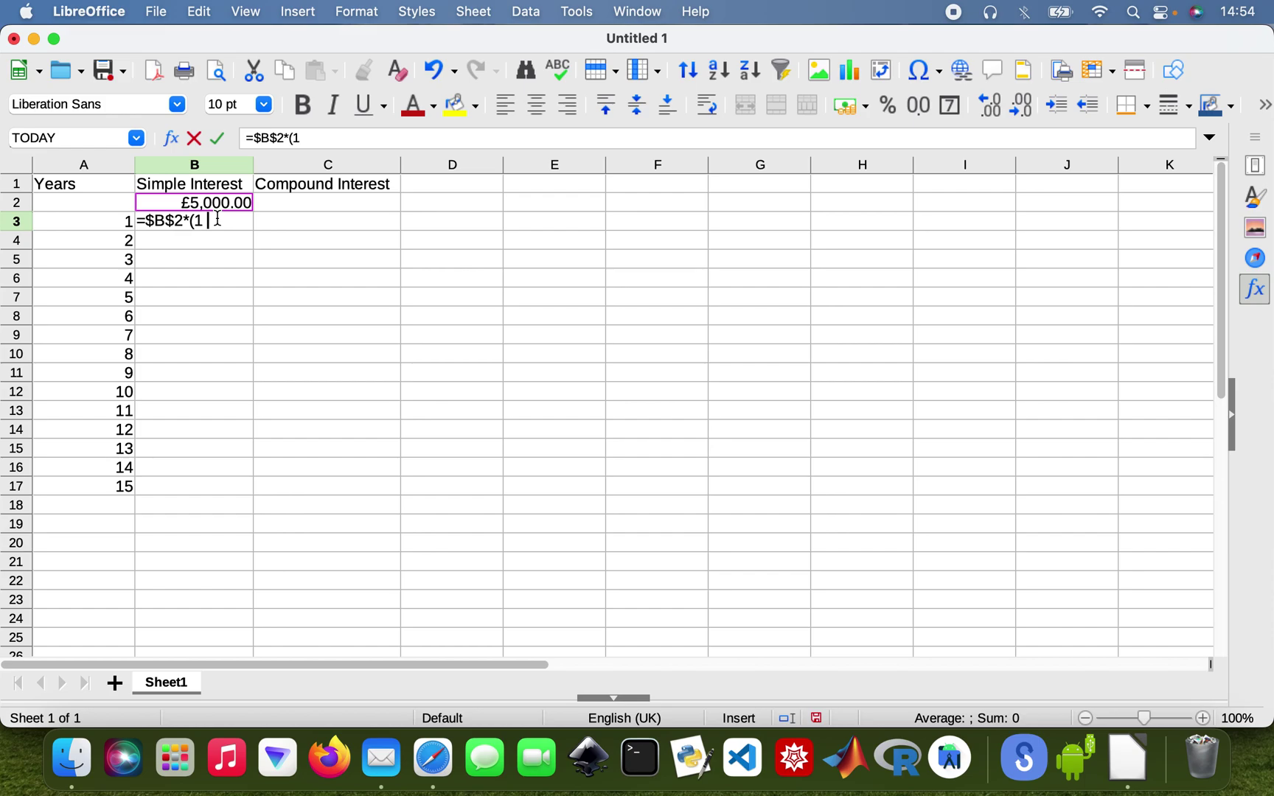
type("+")
left_click_drag(121, 205, 190, 225)
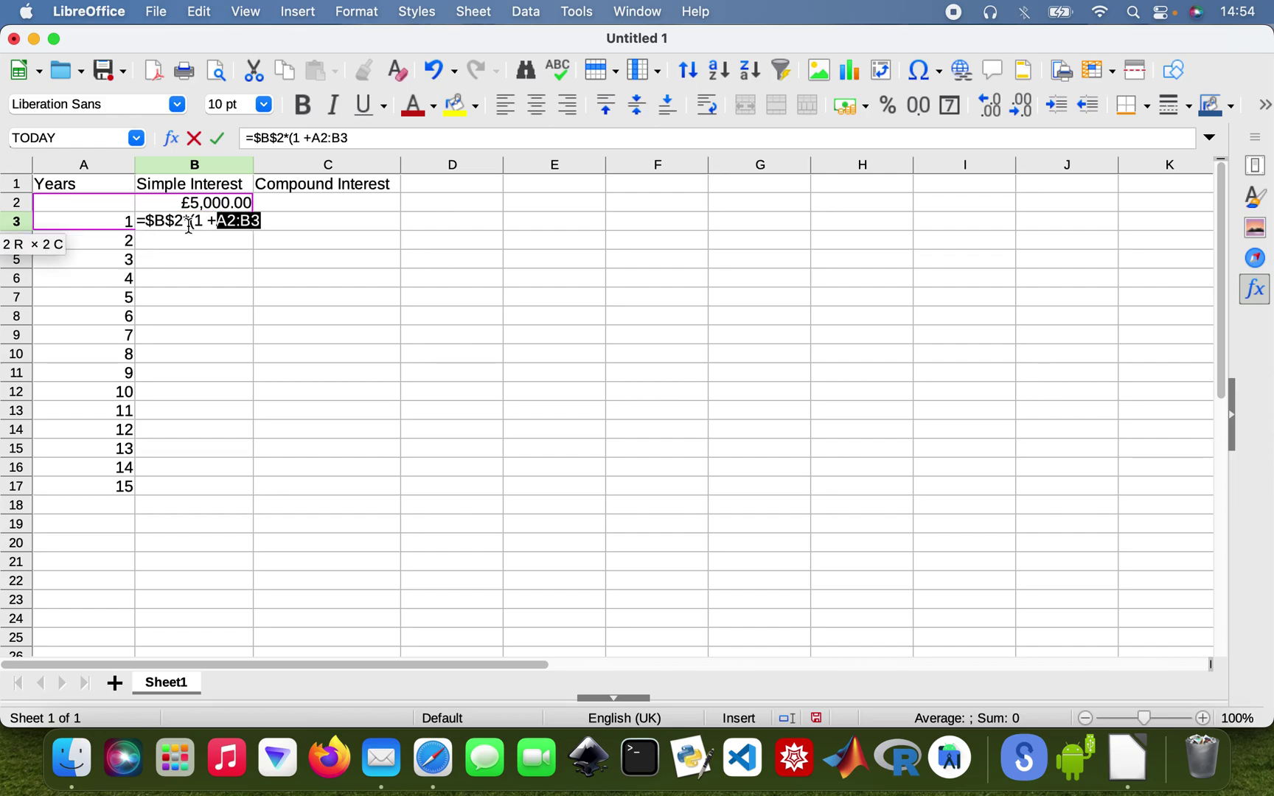
left_click(259, 224)
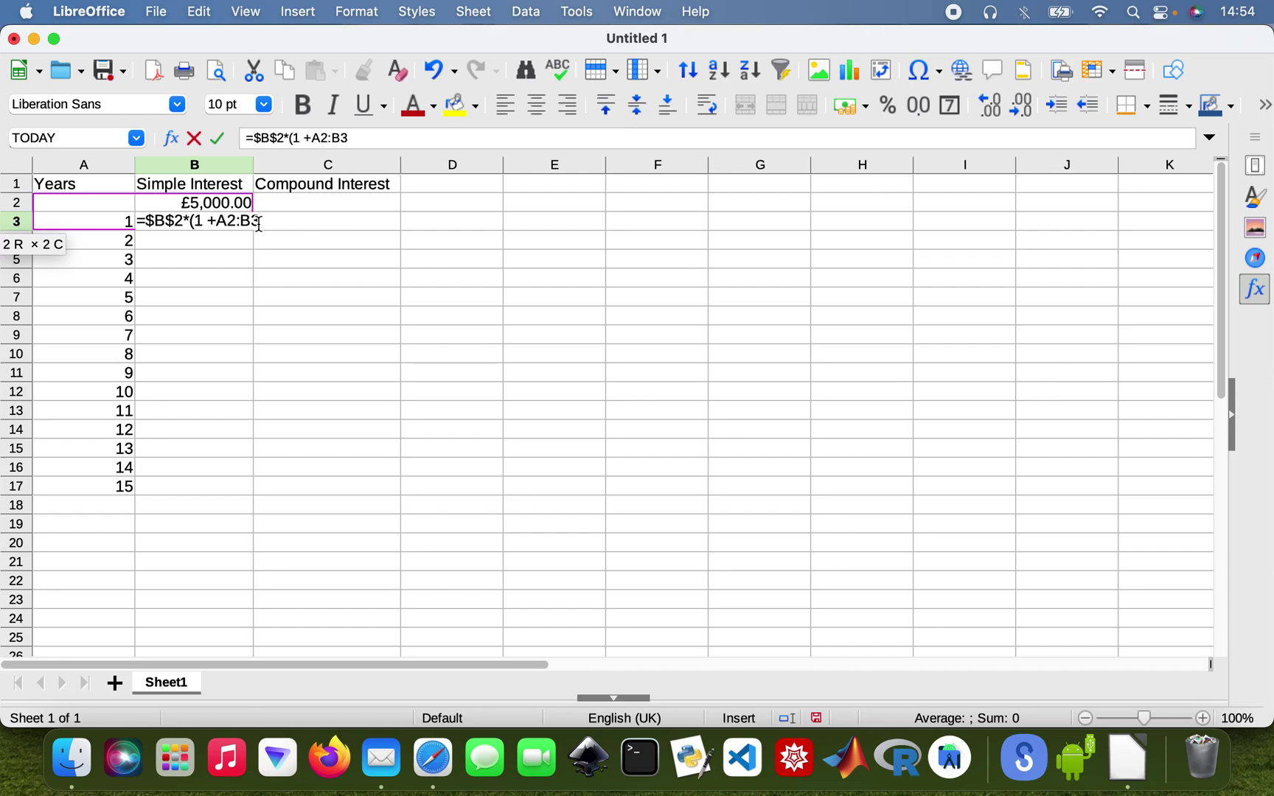
left_click(132, 226)
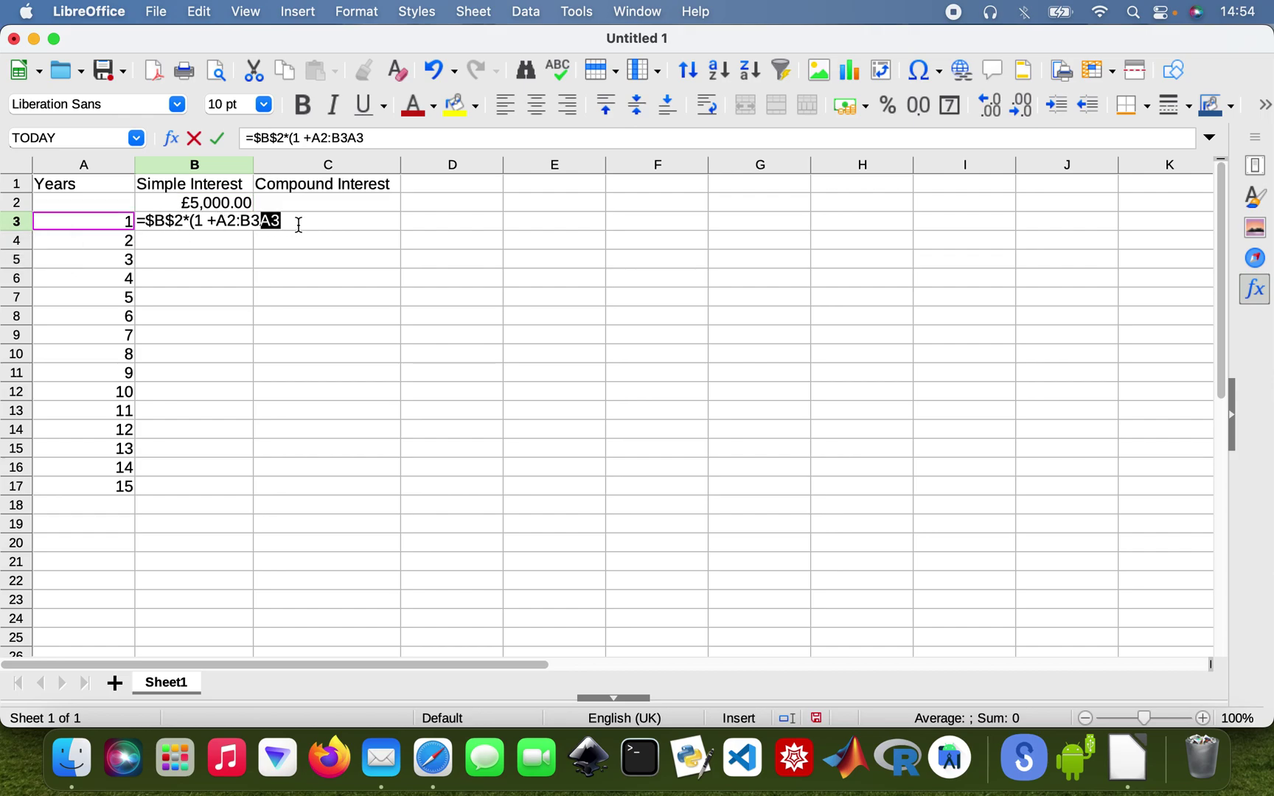
key("BackSpace")
key("BackSpace")
key("BackSpace")
key("BackSpace")
key("BackSpace")
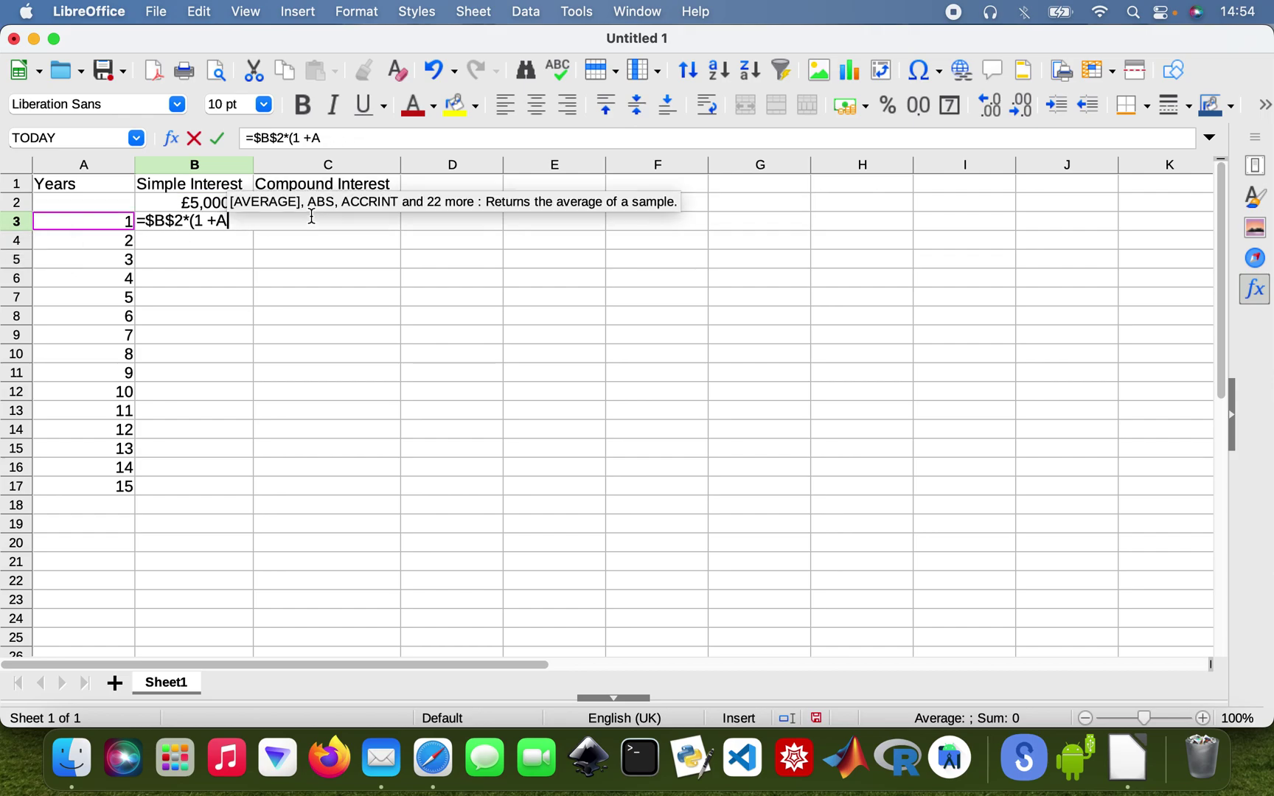
type("3")
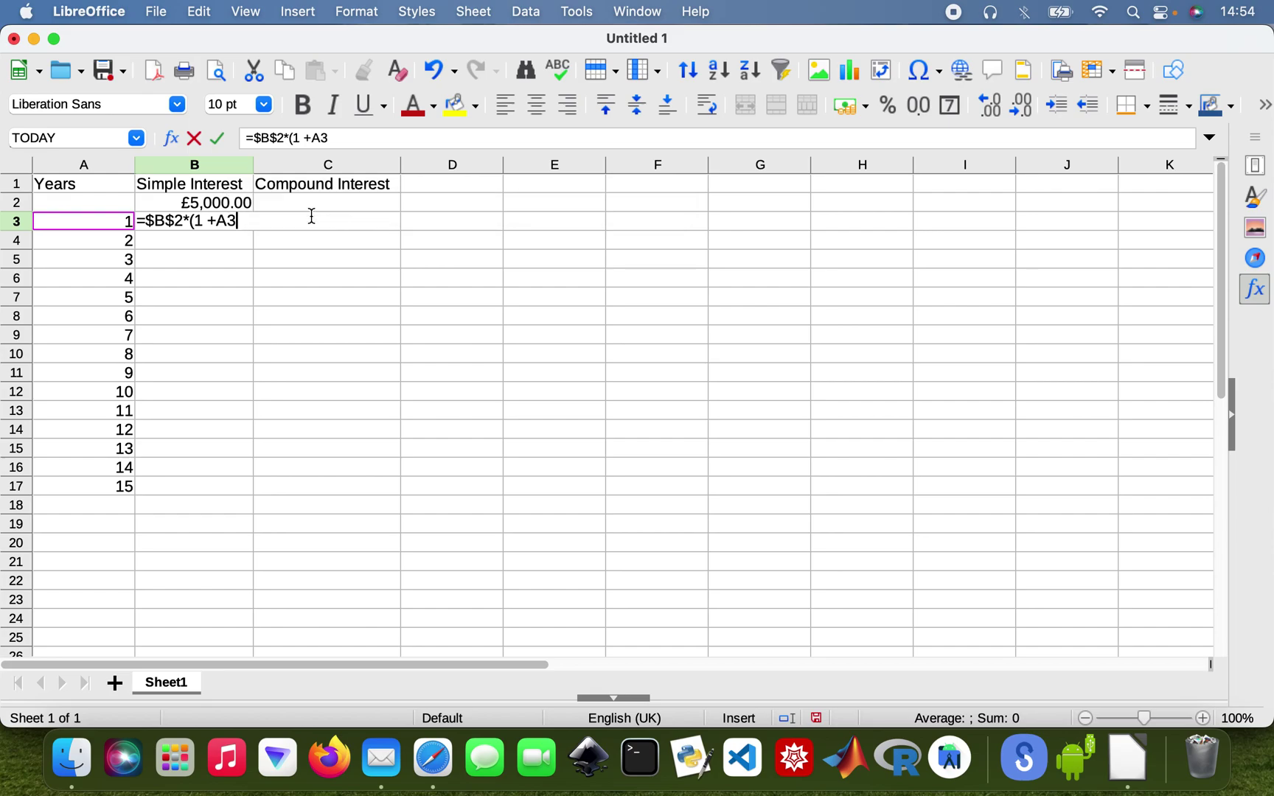
type("*0.1)")
key("Return")
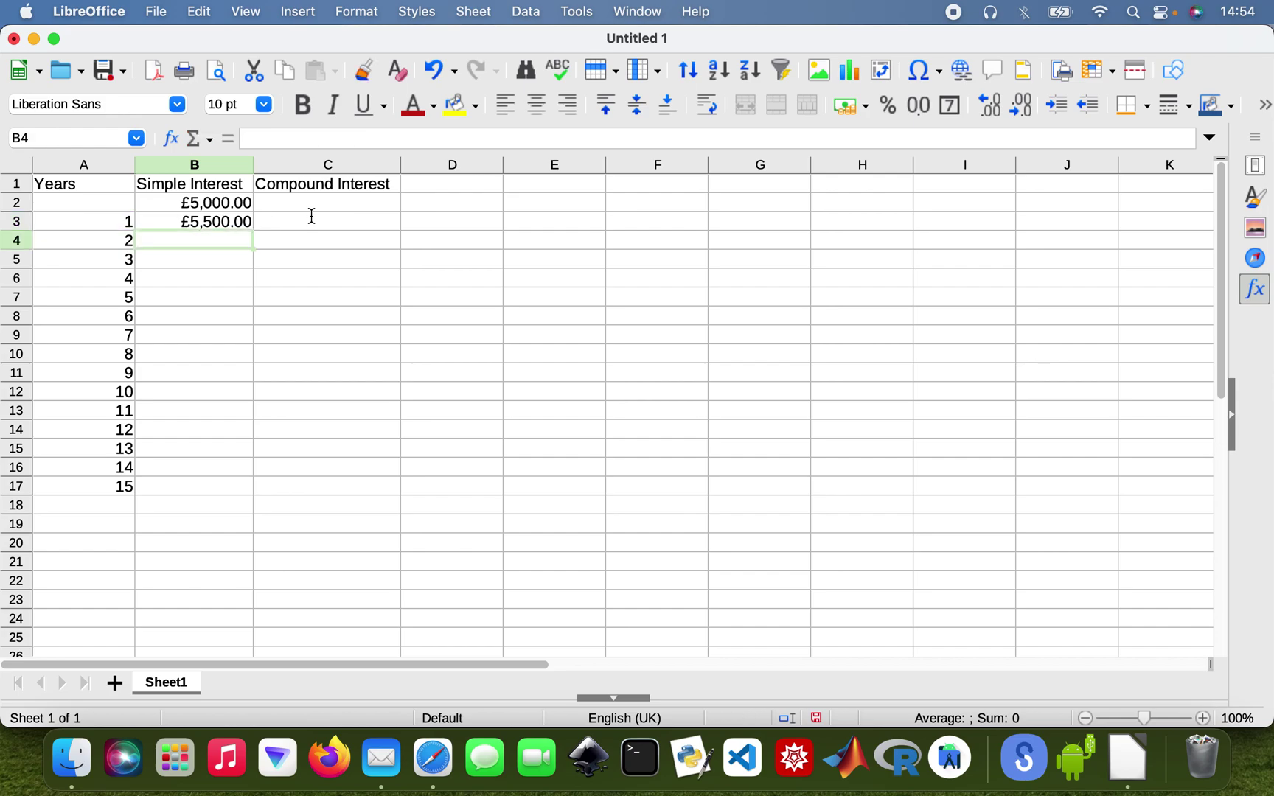
left_click(243, 222)
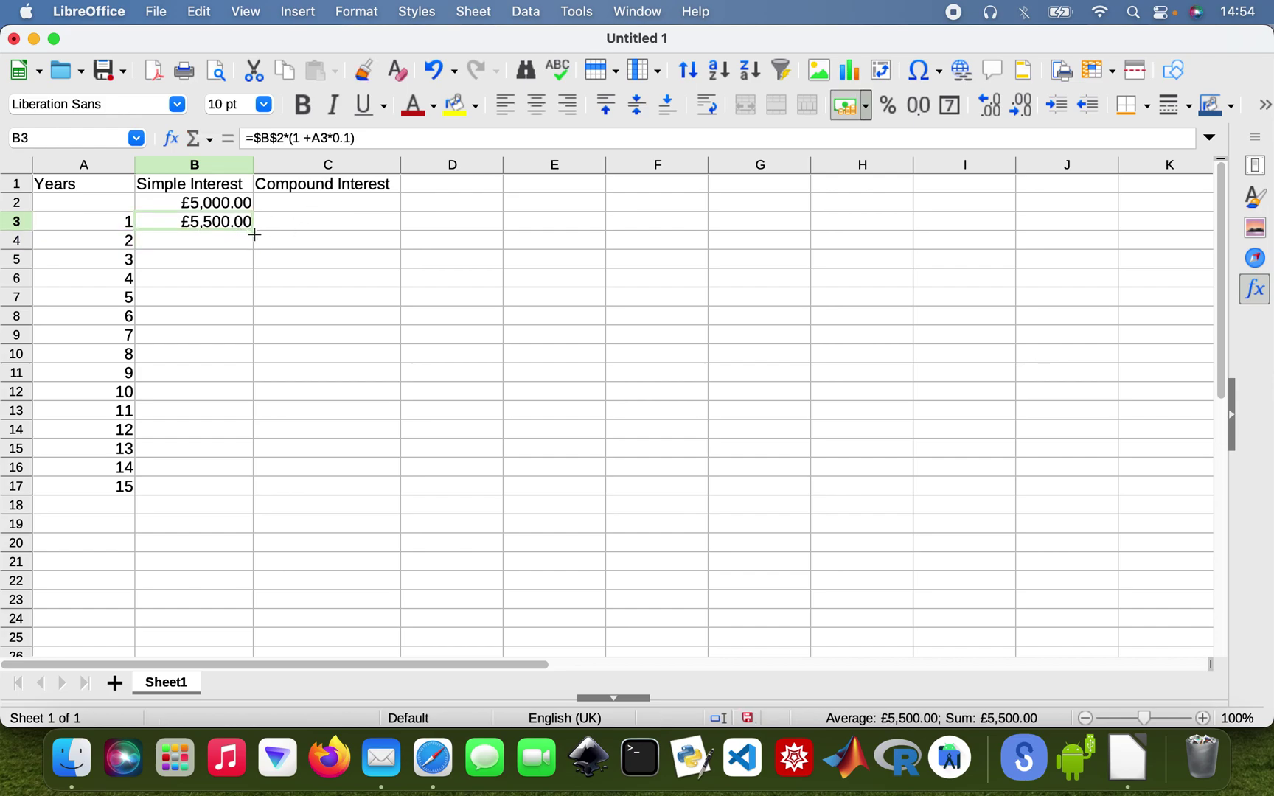
left_click_drag(254, 234, 238, 487)
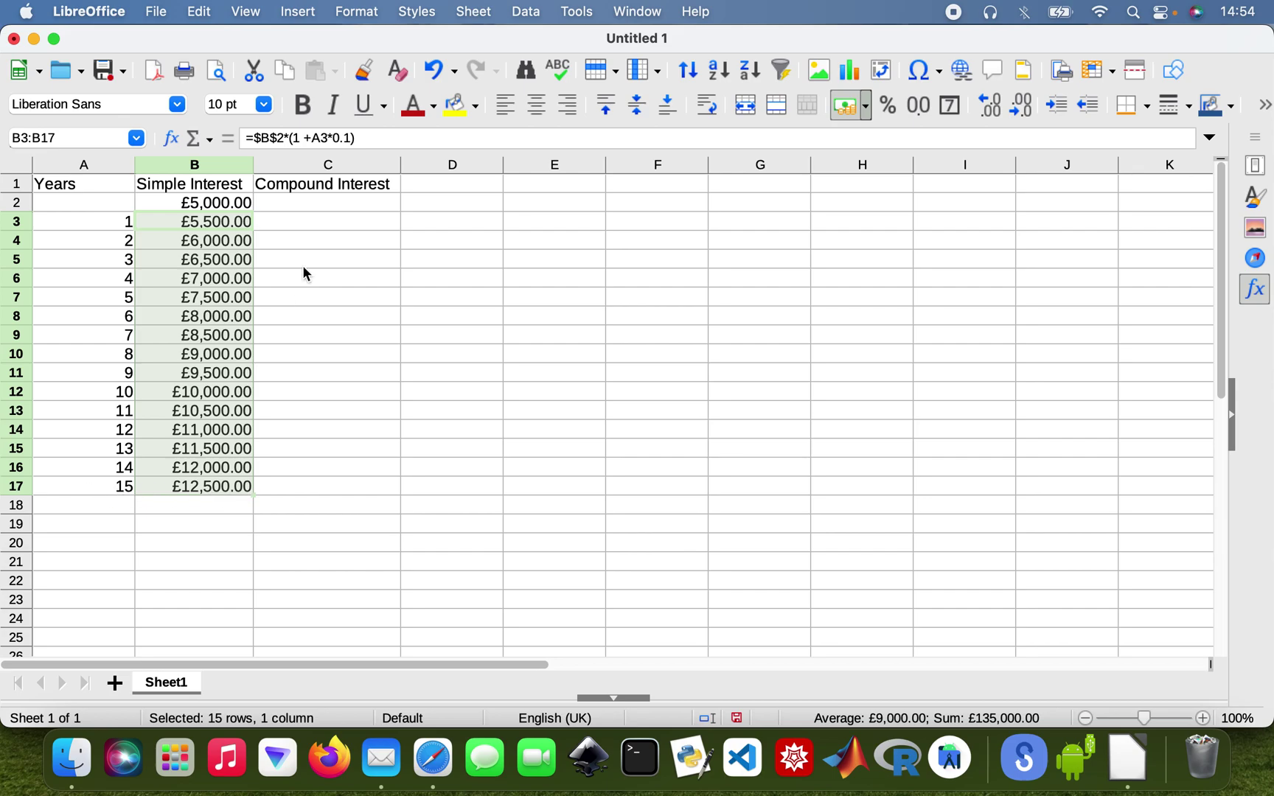
Step: Enter =$B$2*(1 + 0.1)^A3 in C3 and fill it down to C17
left_click(338, 225)
type("=")
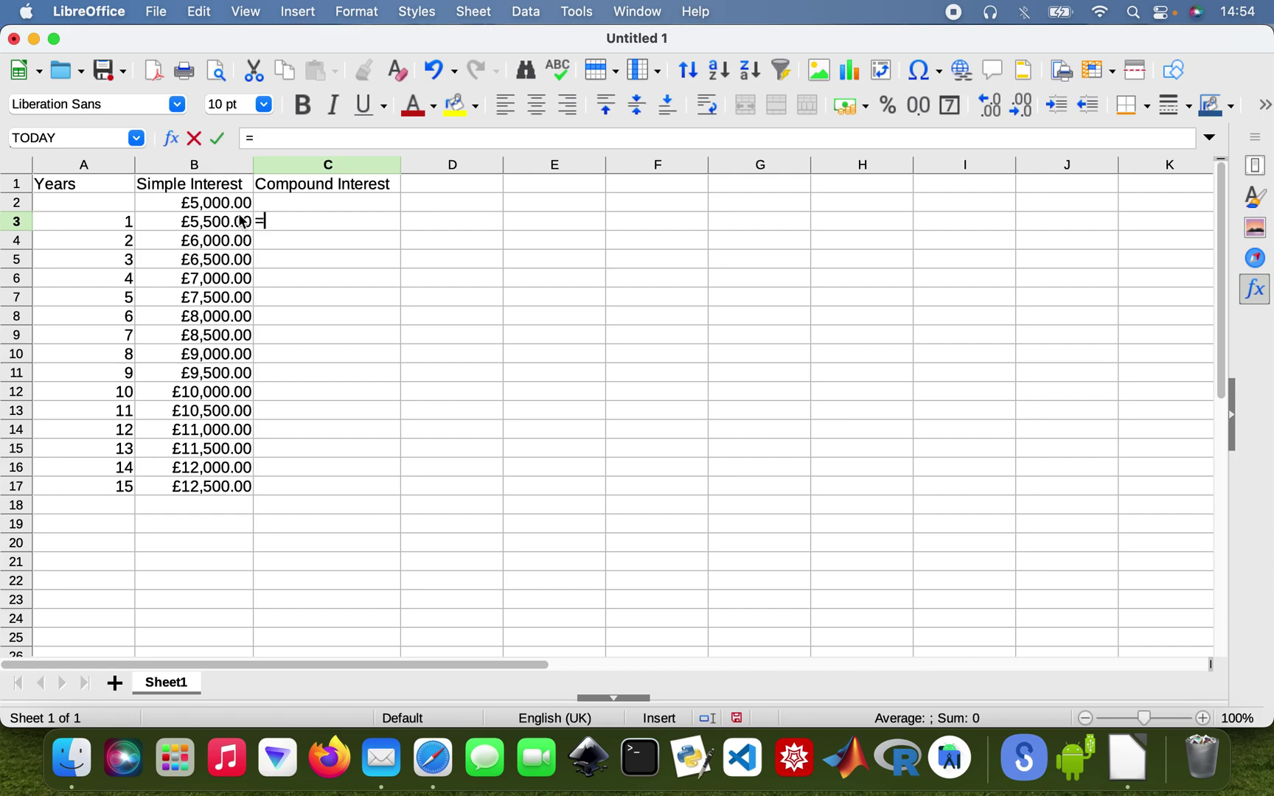
left_click(209, 201)
left_click(265, 224)
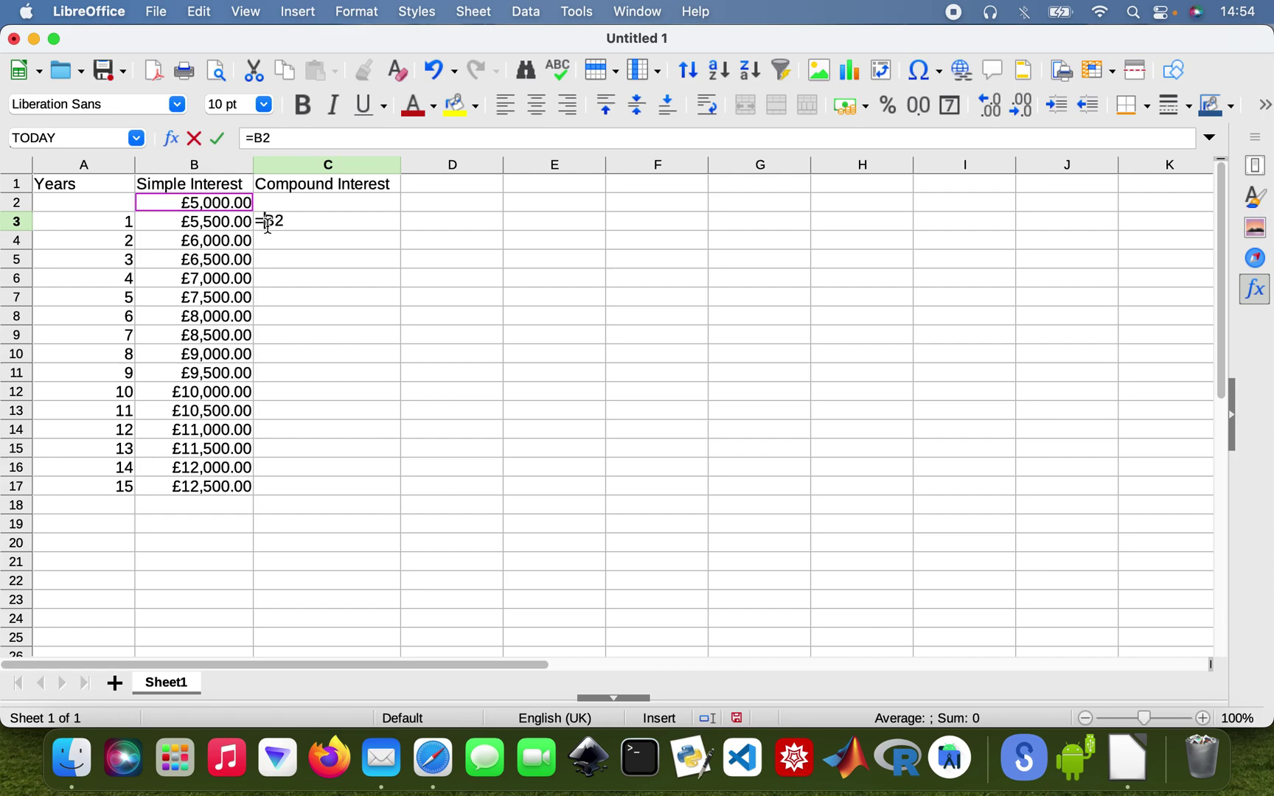
type("$")
left_click(283, 221)
type("$2*(1")
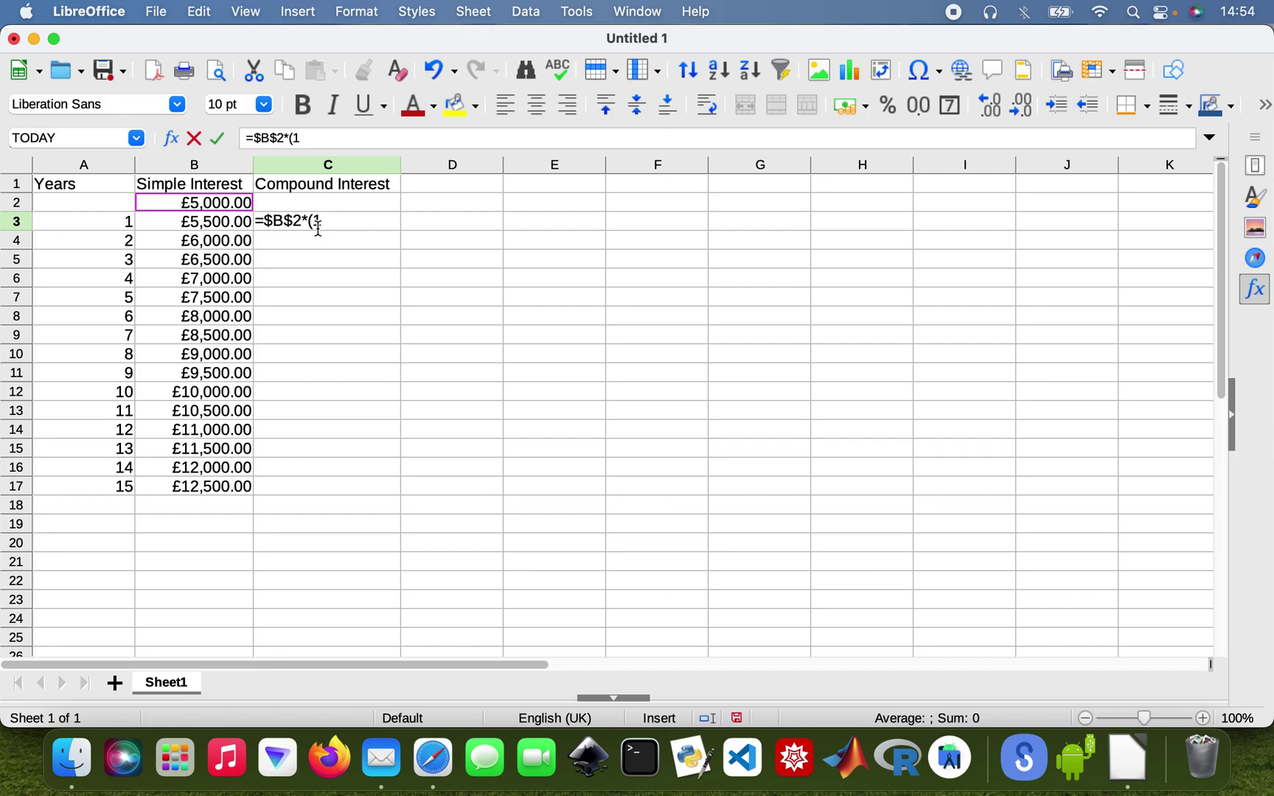
type(" + 0.1)^")
left_click(131, 221)
key("Return")
left_click(384, 223)
left_click_drag(401, 231, 377, 486)
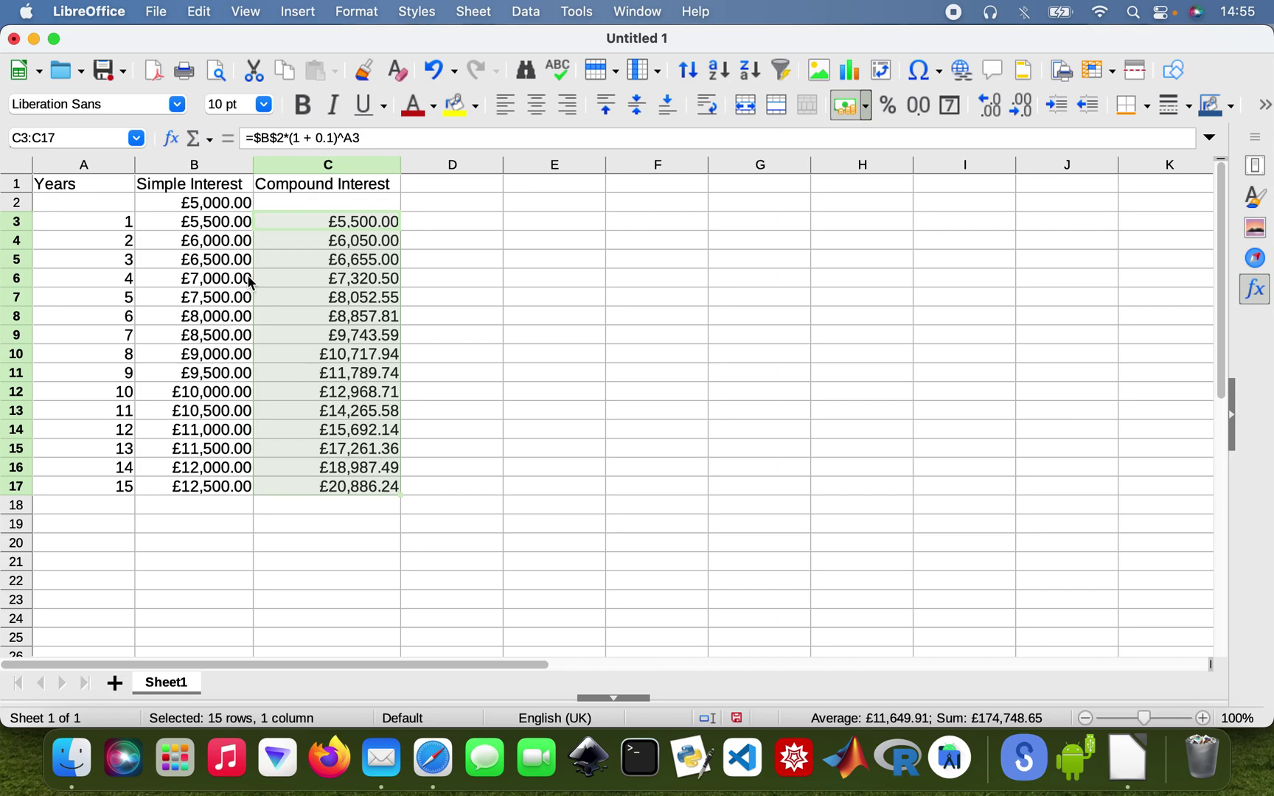
Step: Chart A1:C17 as a Line 'Points and Lines' chart and move it beside the table
left_click(86, 185)
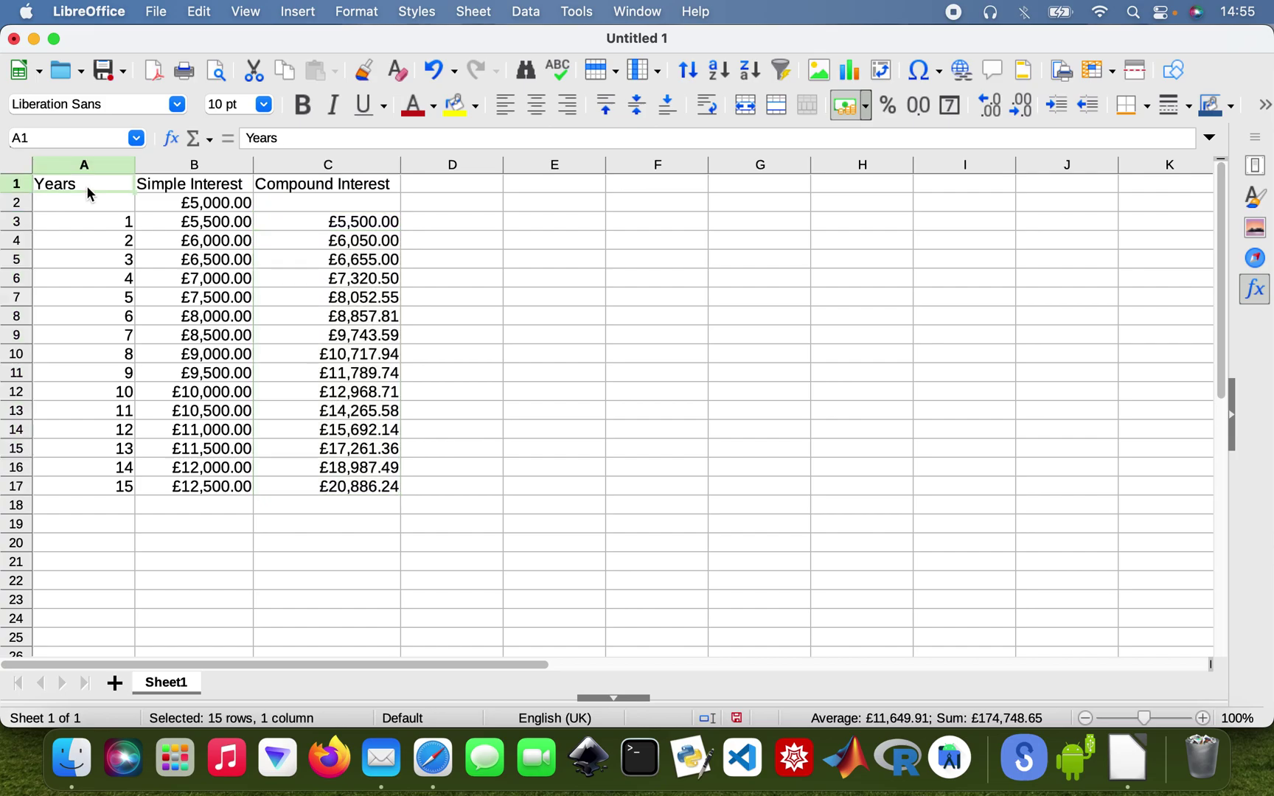
left_click(356, 479, "shift")
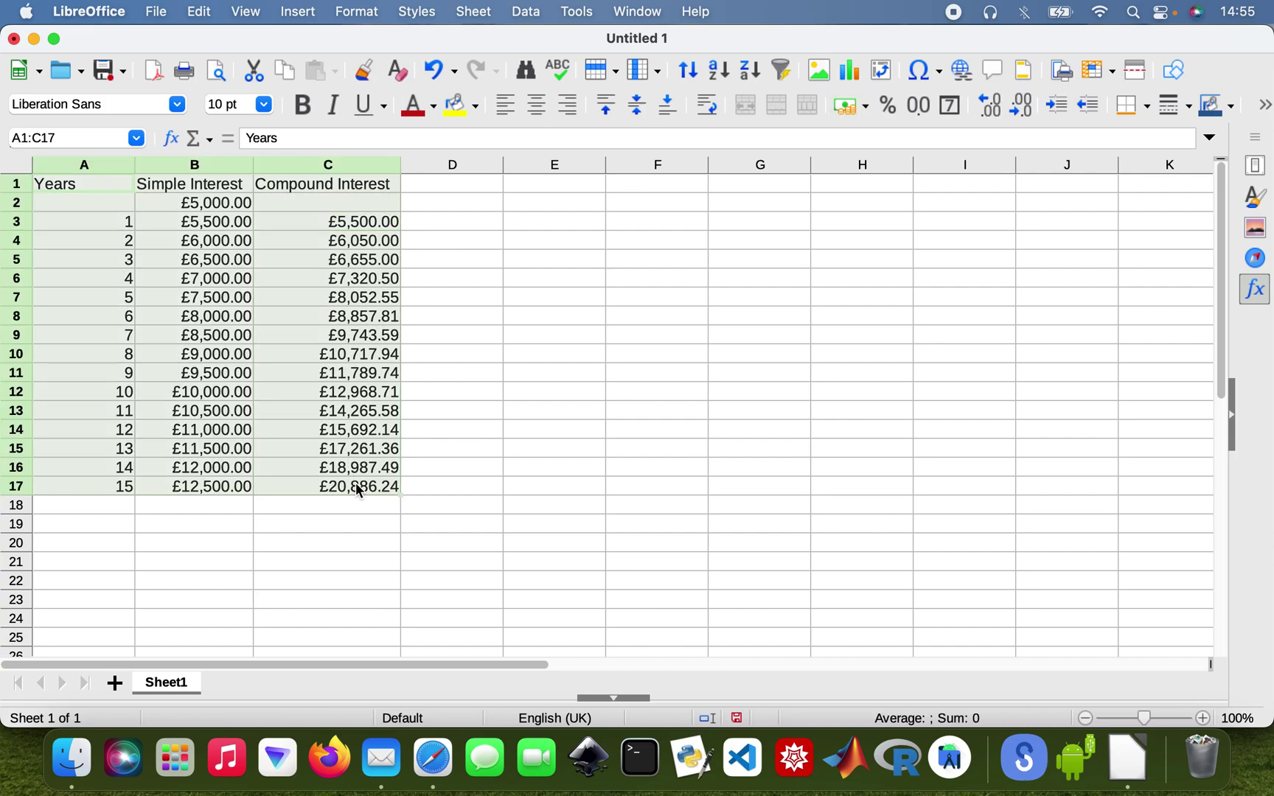
left_click(859, 72)
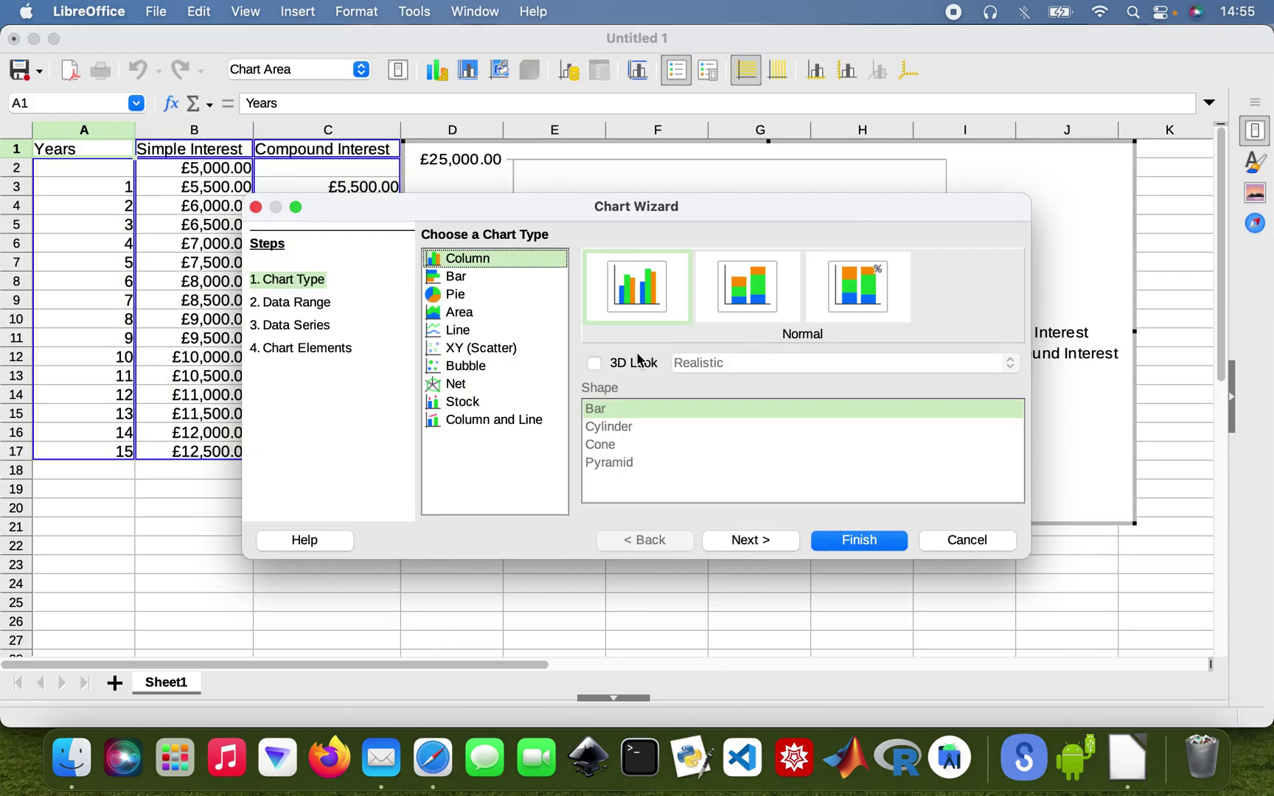
left_click(461, 331)
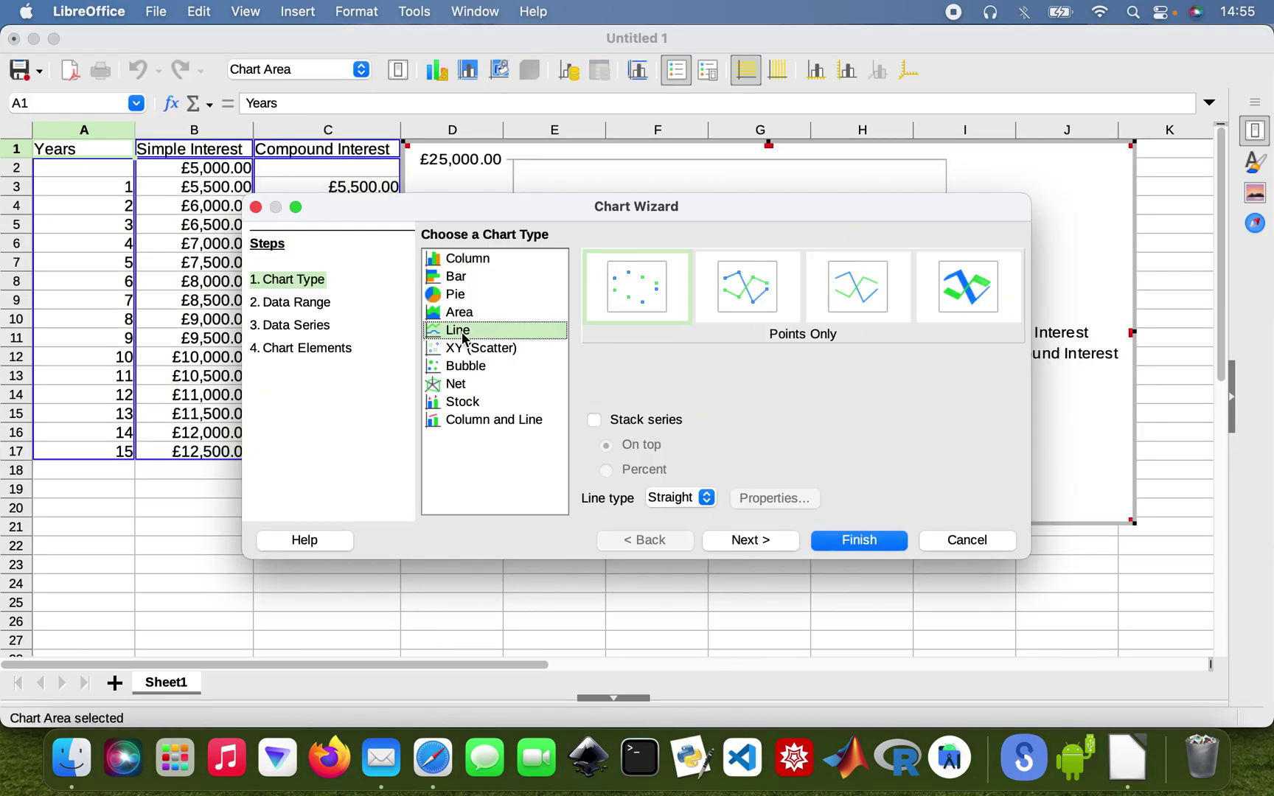
left_click(772, 302)
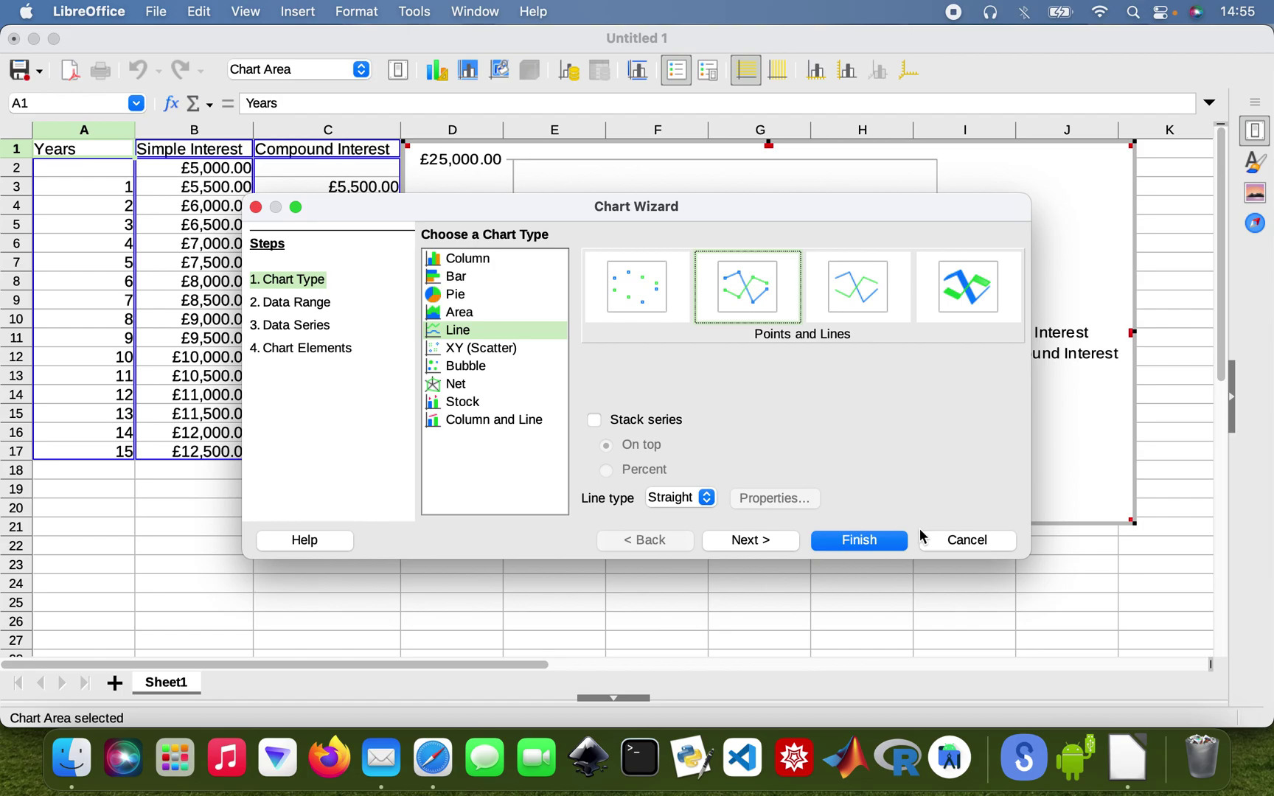
left_click(858, 541)
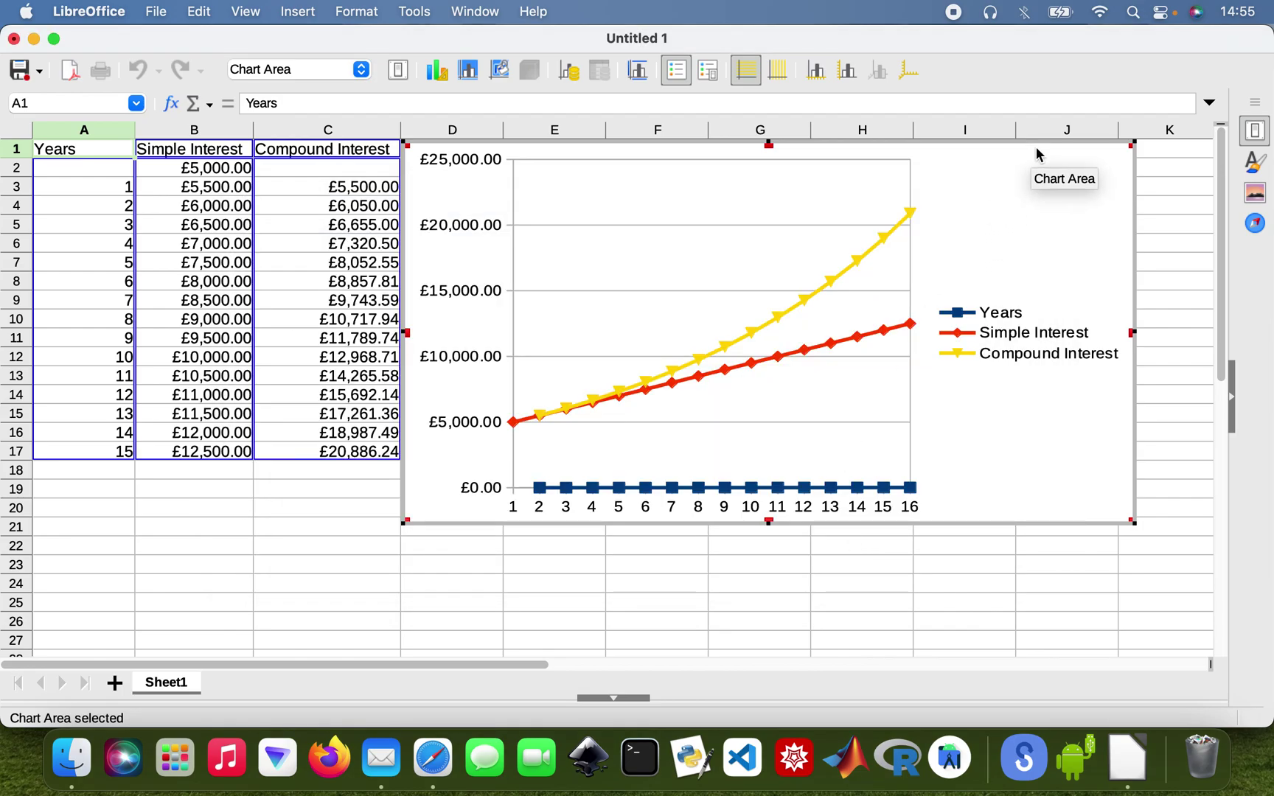
left_click_drag(1068, 146, 1120, 173)
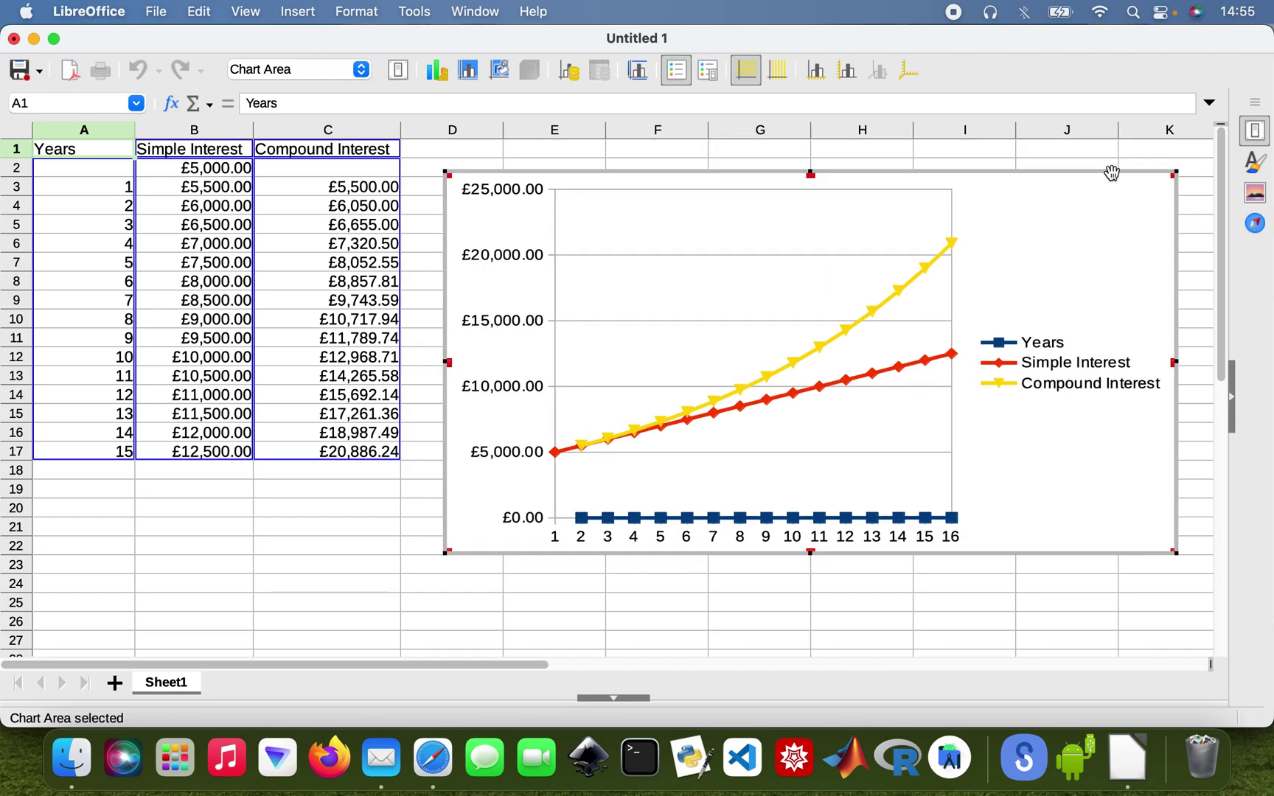